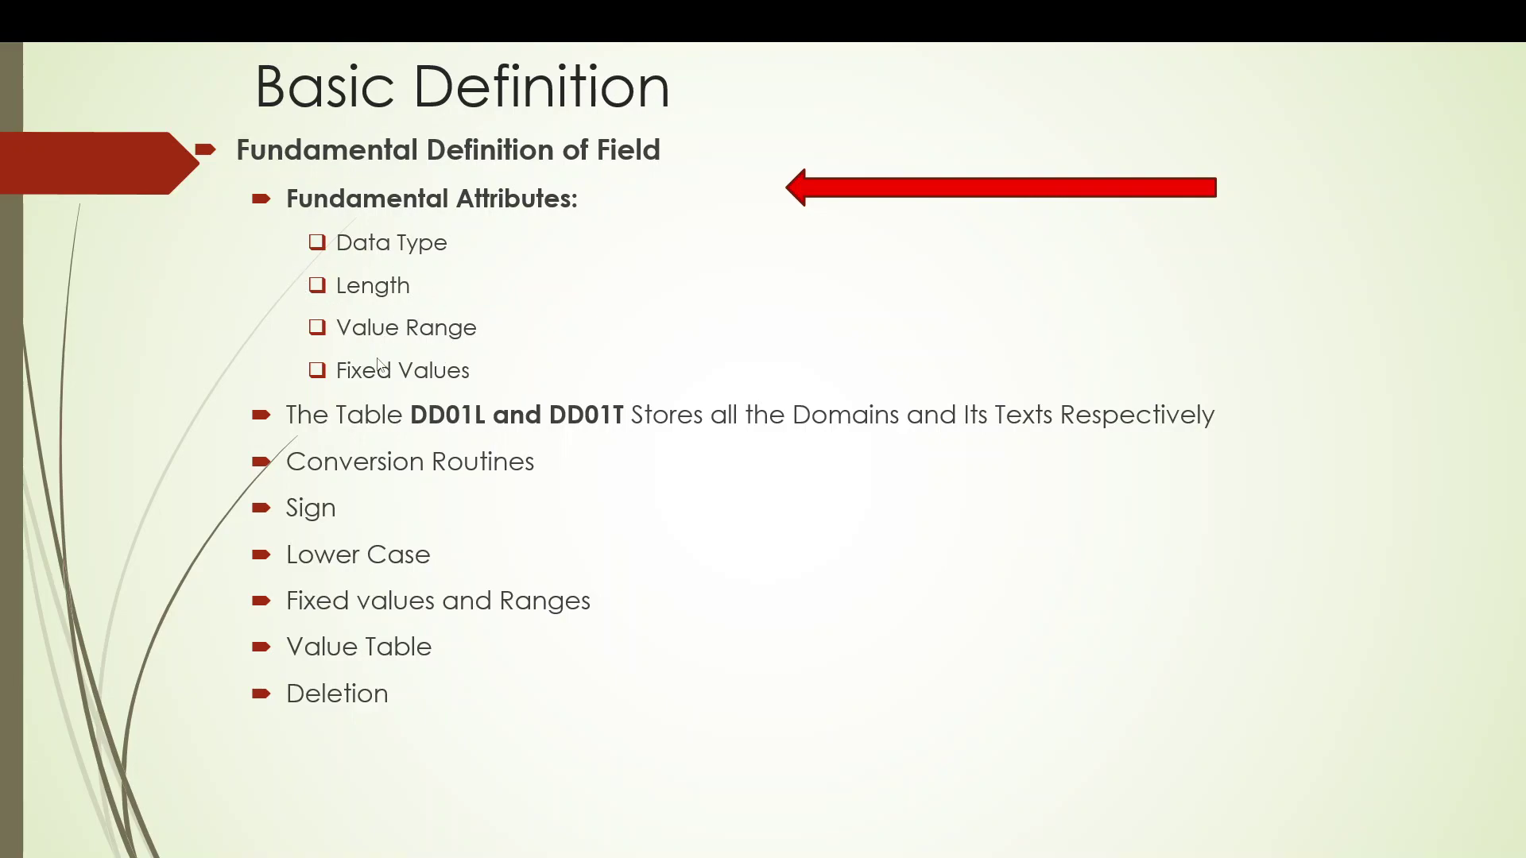
Exit the slide show to return to slide 2, Basic Definition, in Normal view.
key("Escape")
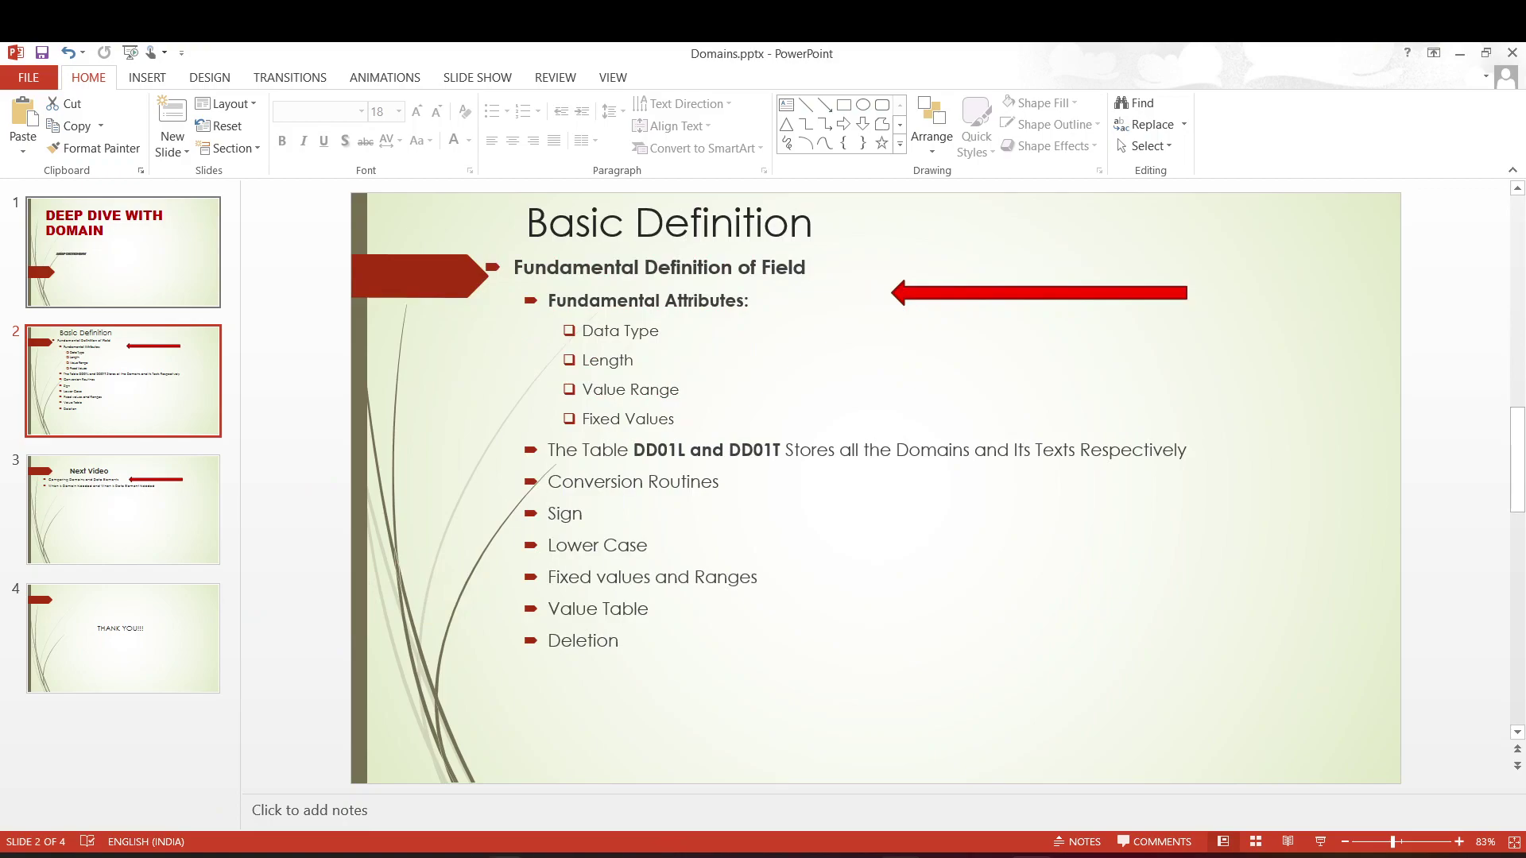
In SE16, list the entries of table DD01L (Domains), then go back to the selection screen.
left_click(1375, 780)
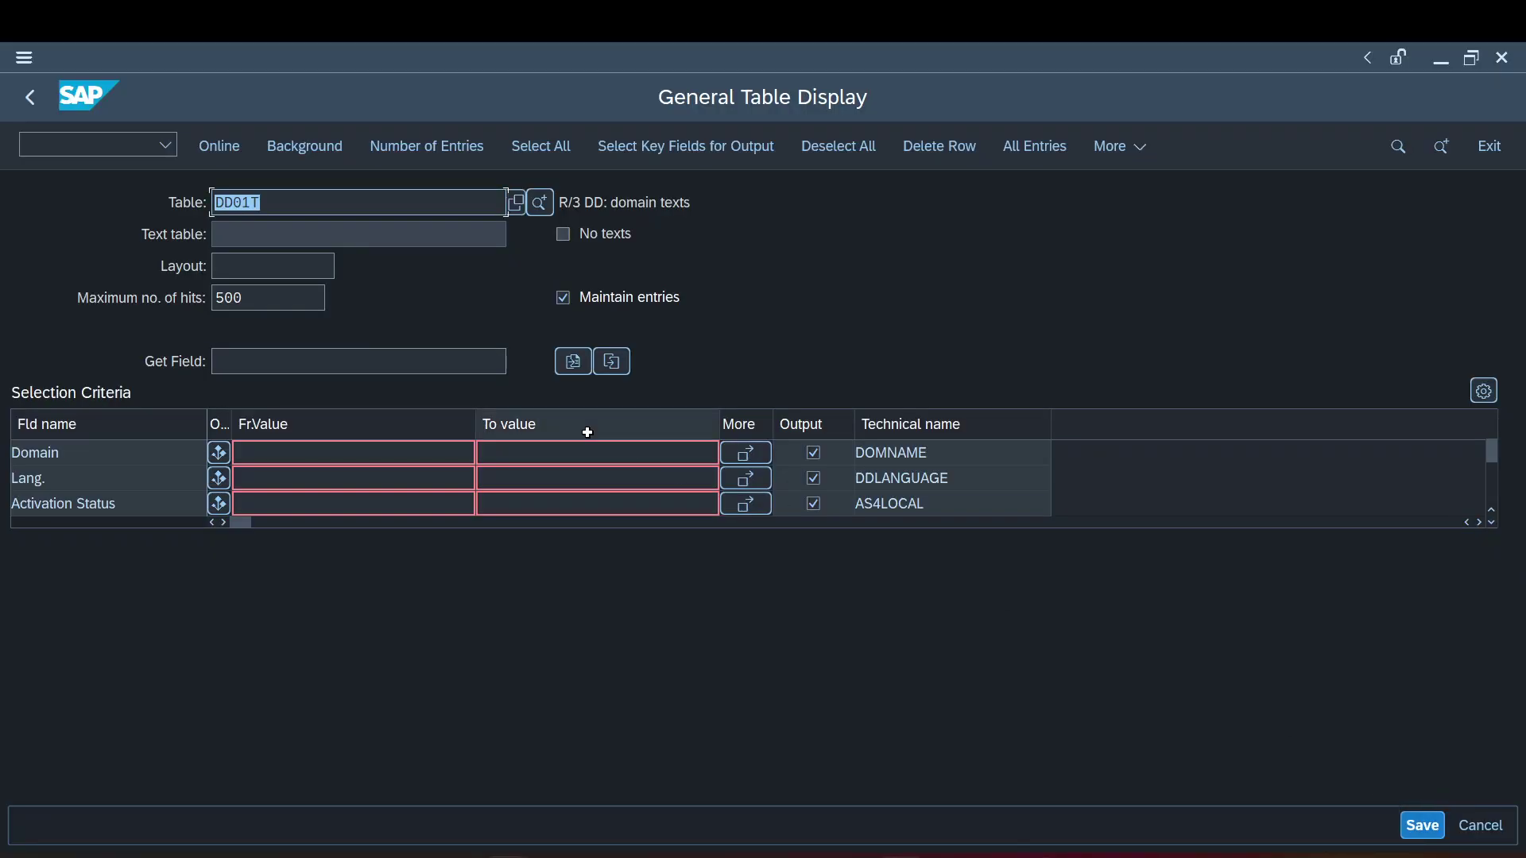
left_click(337, 205)
key("BackSpace")
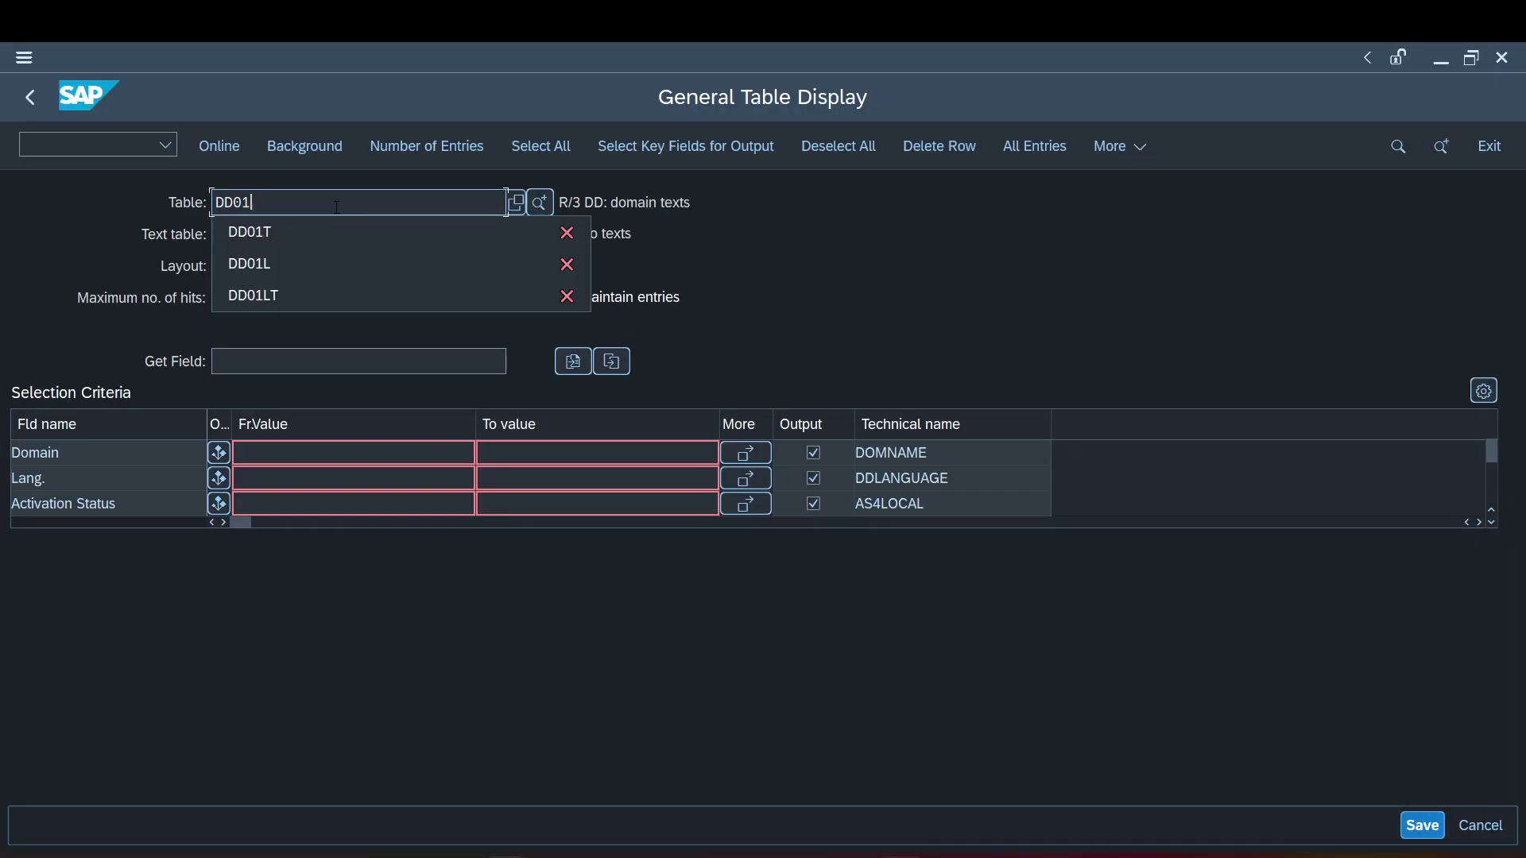
type("L")
key("Return")
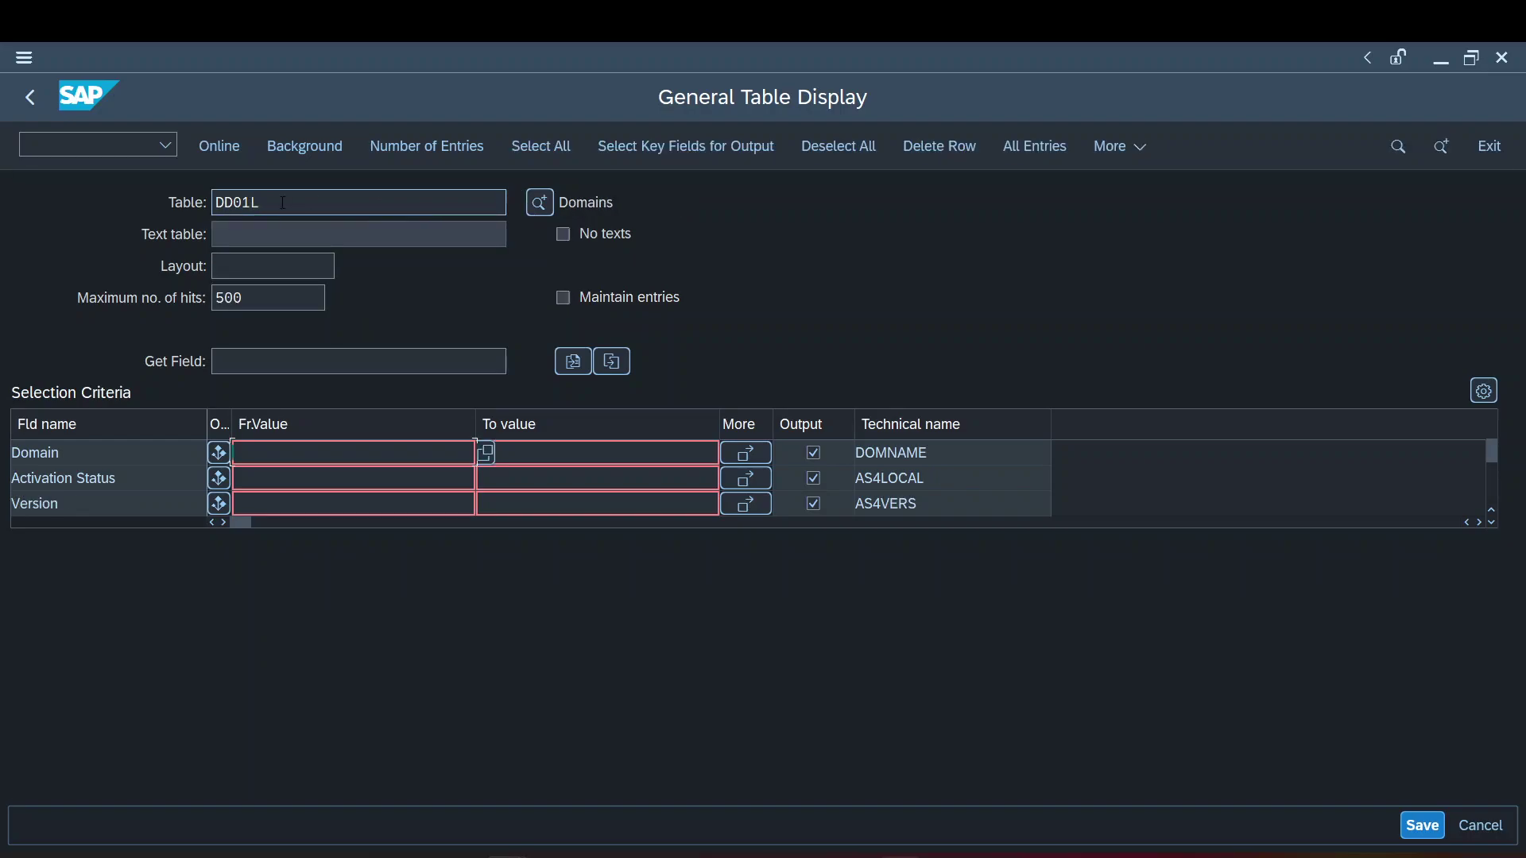
key("F8")
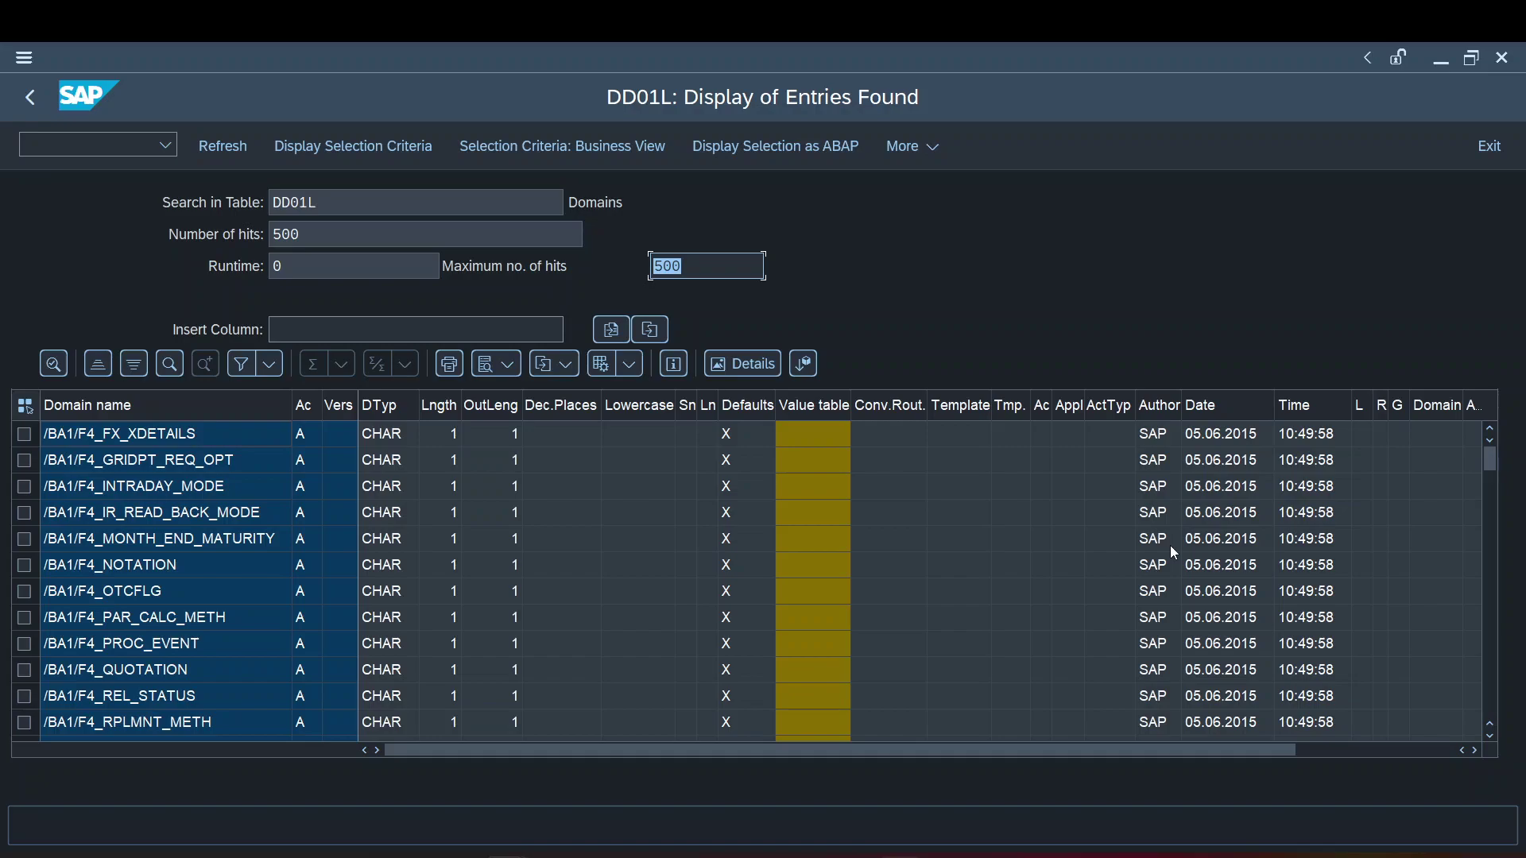
key("F3")
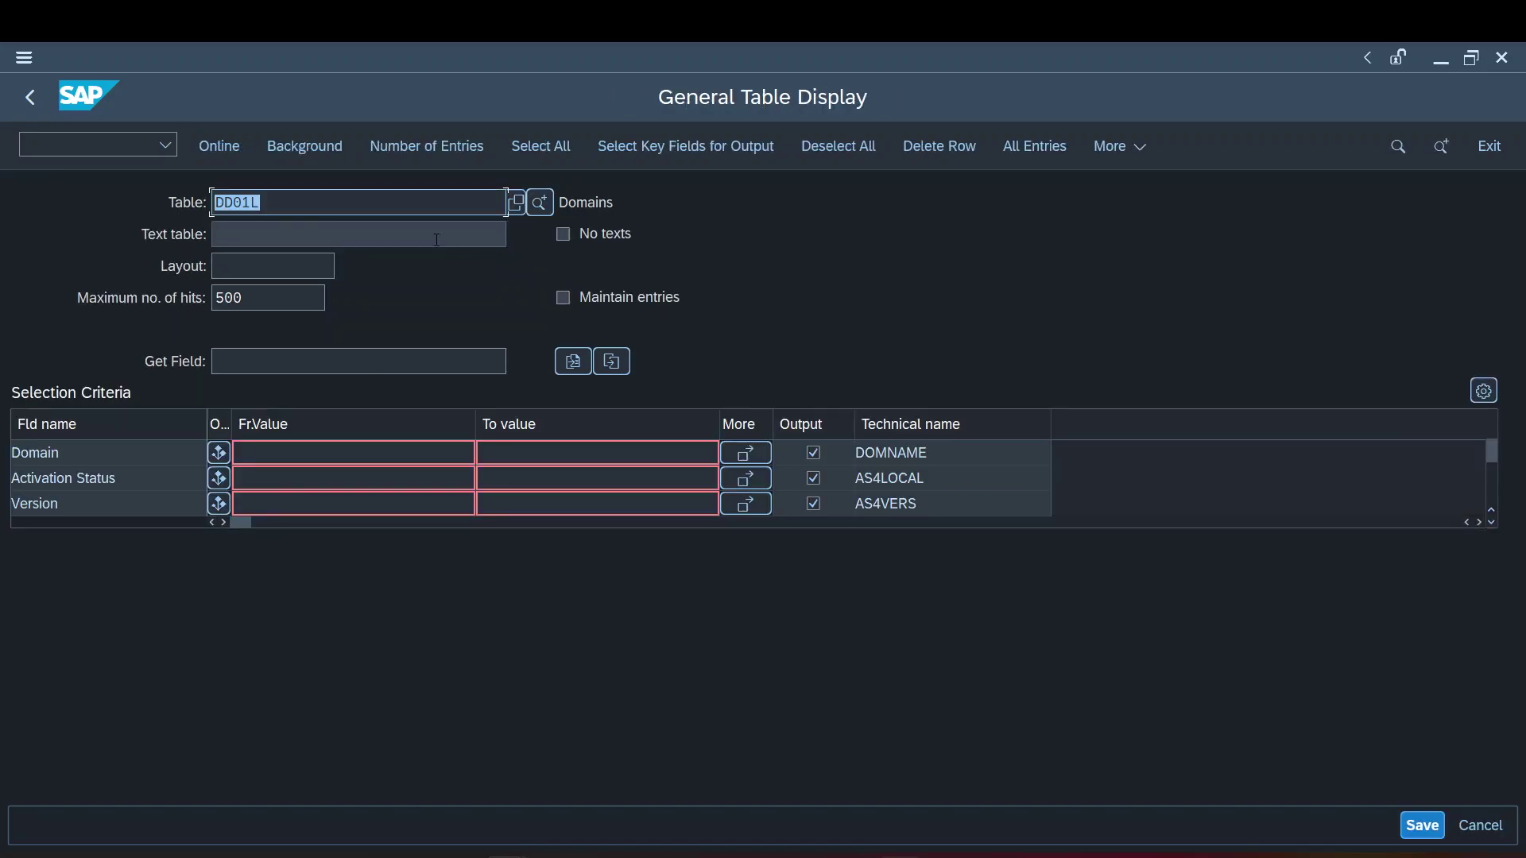
Change the table to DD01T and list its domain text entries.
left_click(293, 200)
key("BackSpace")
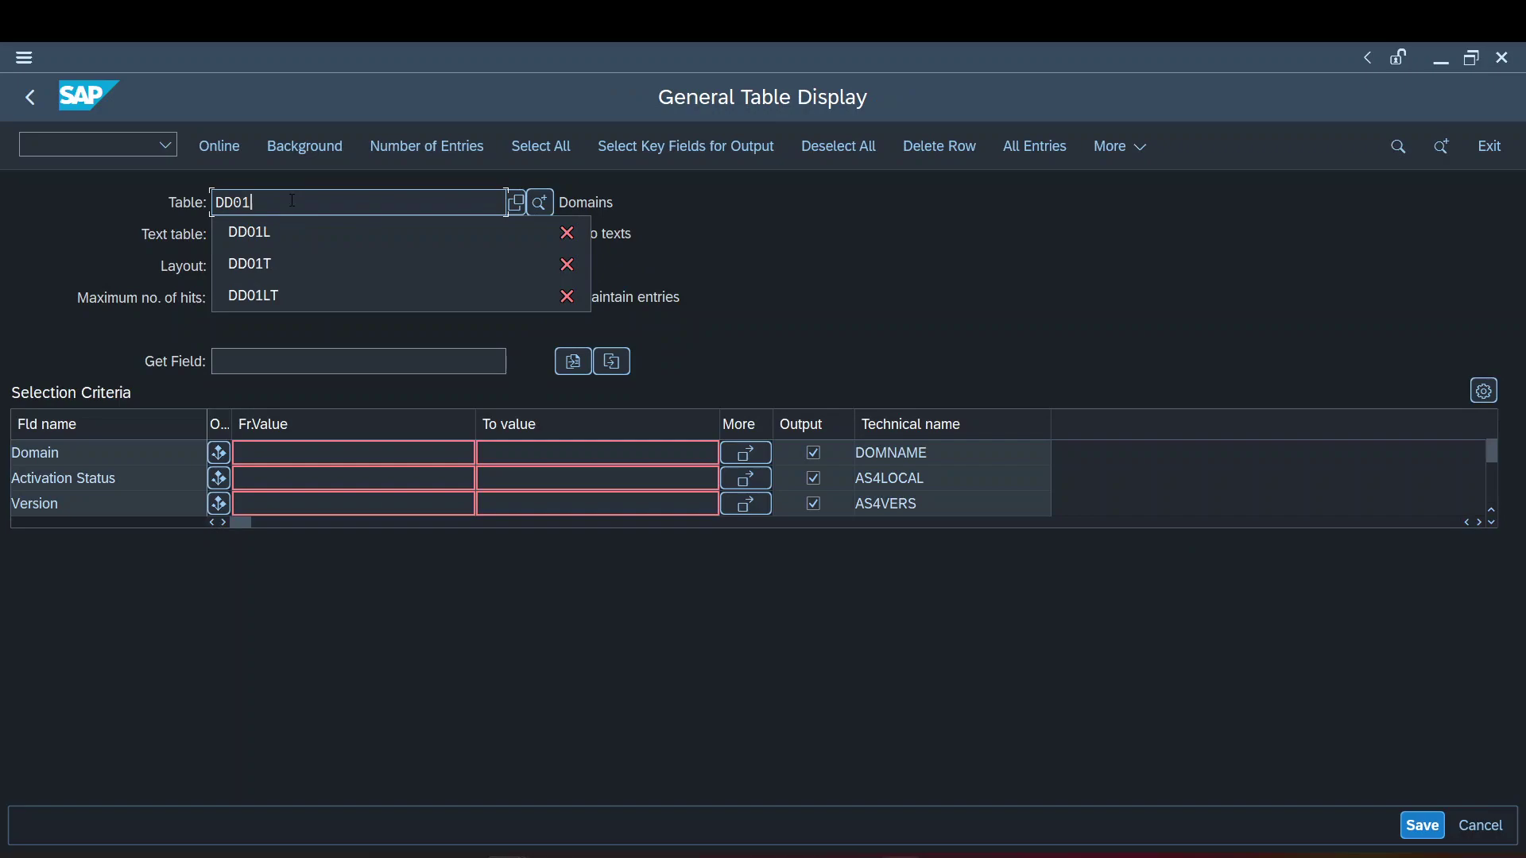
type("T")
key("Return")
key("F8")
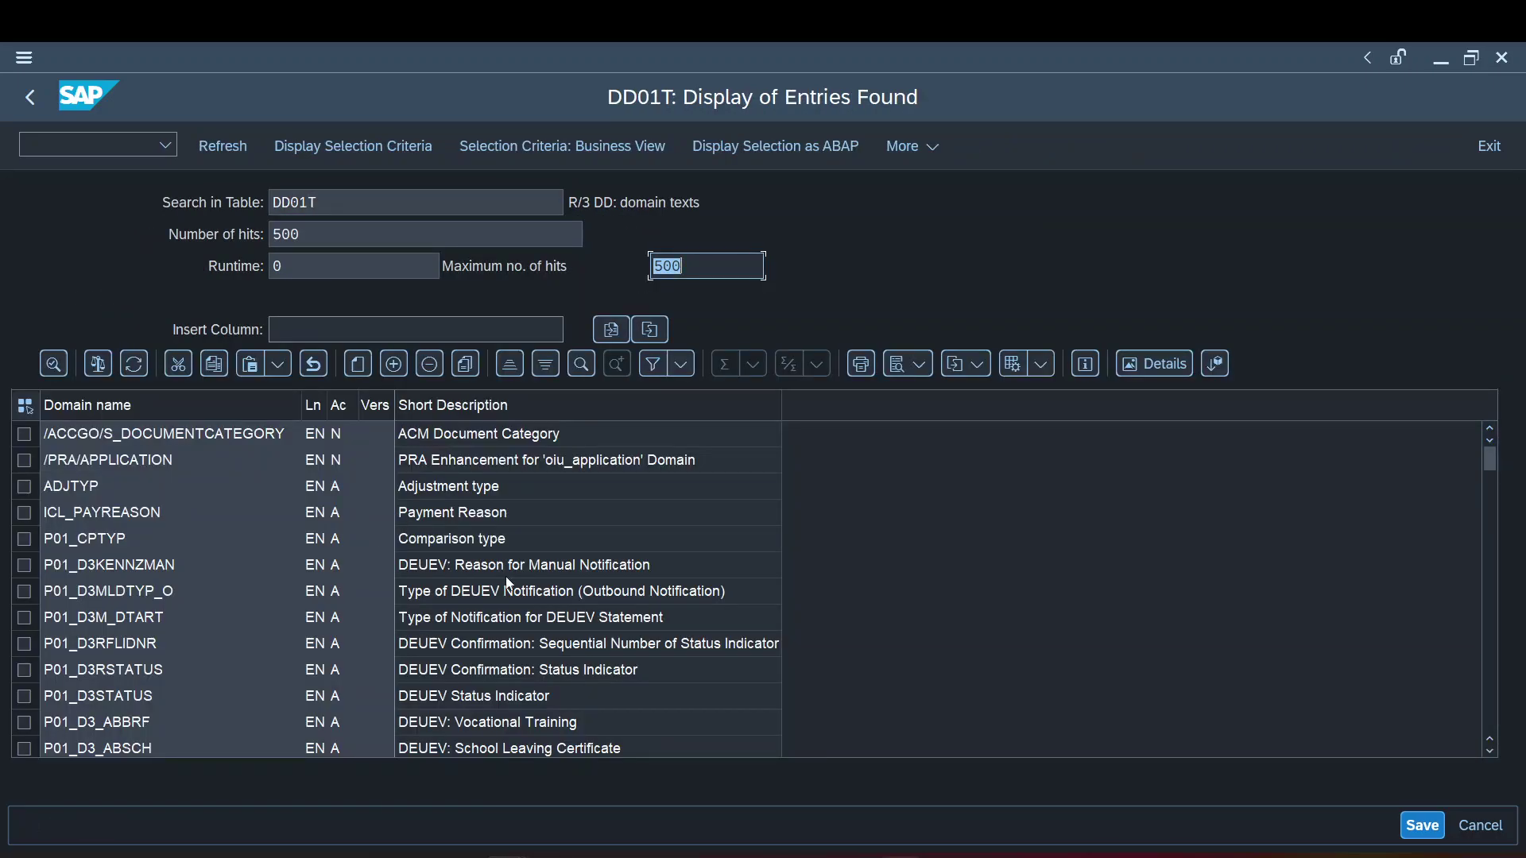
View the details of the P01_CPTYP entry, then return to the DD01T selection screen.
left_click(318, 539)
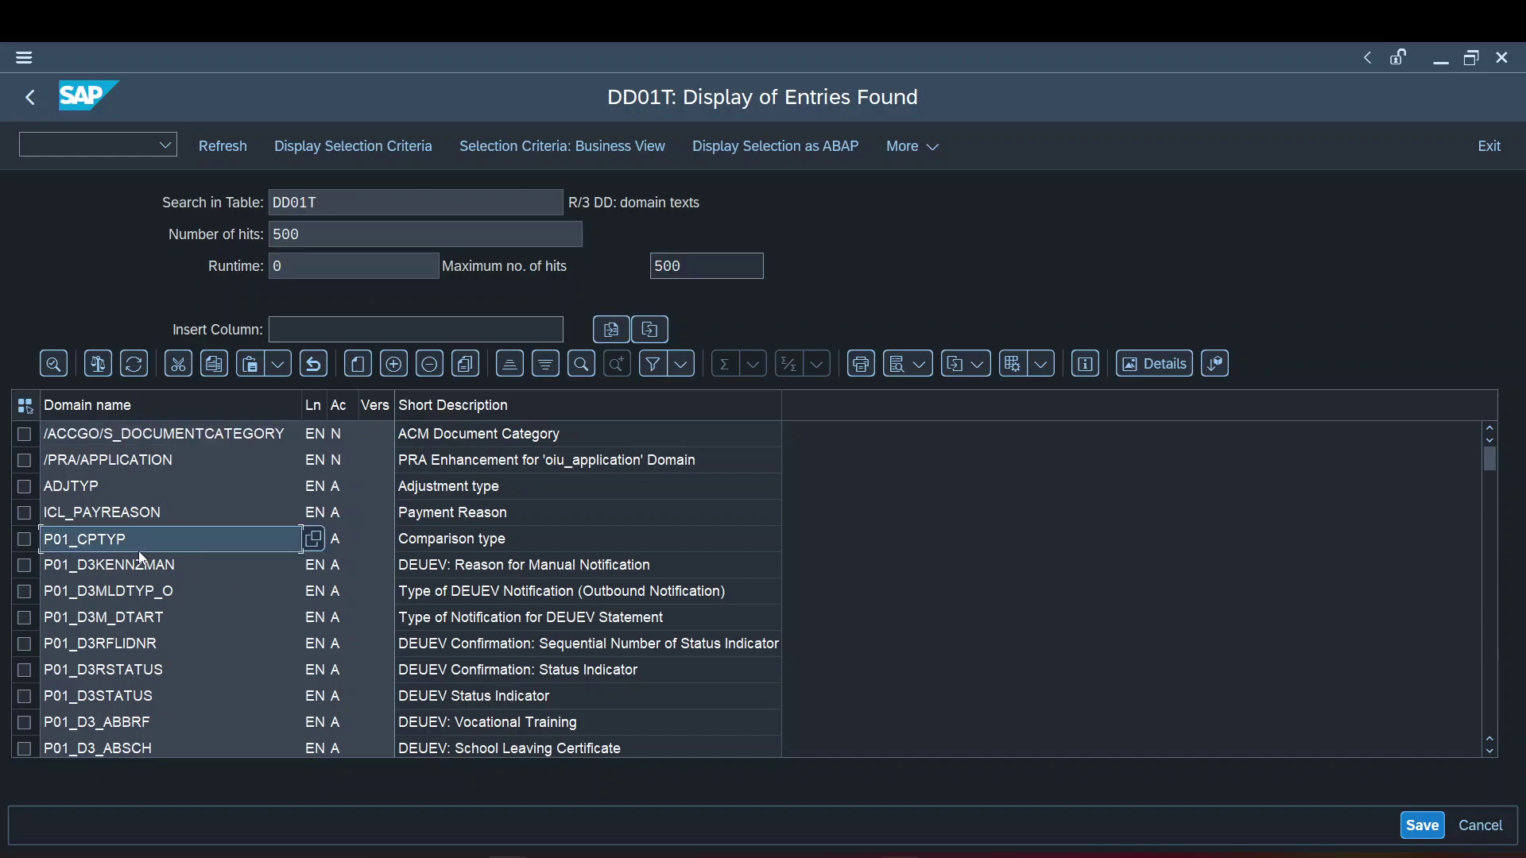
left_click(559, 543)
double_click(560, 540)
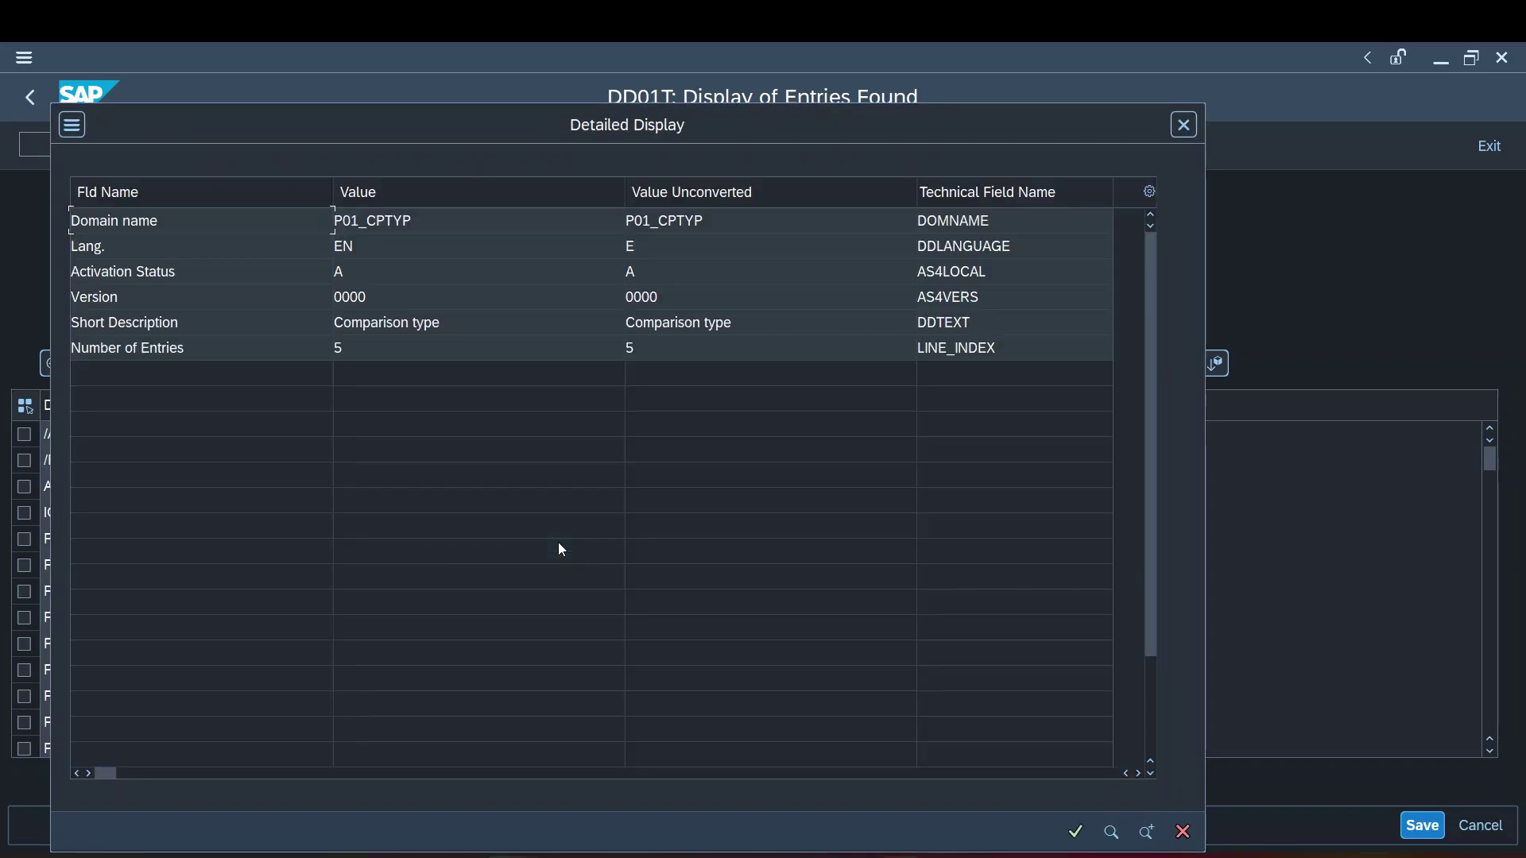
left_click(1178, 131)
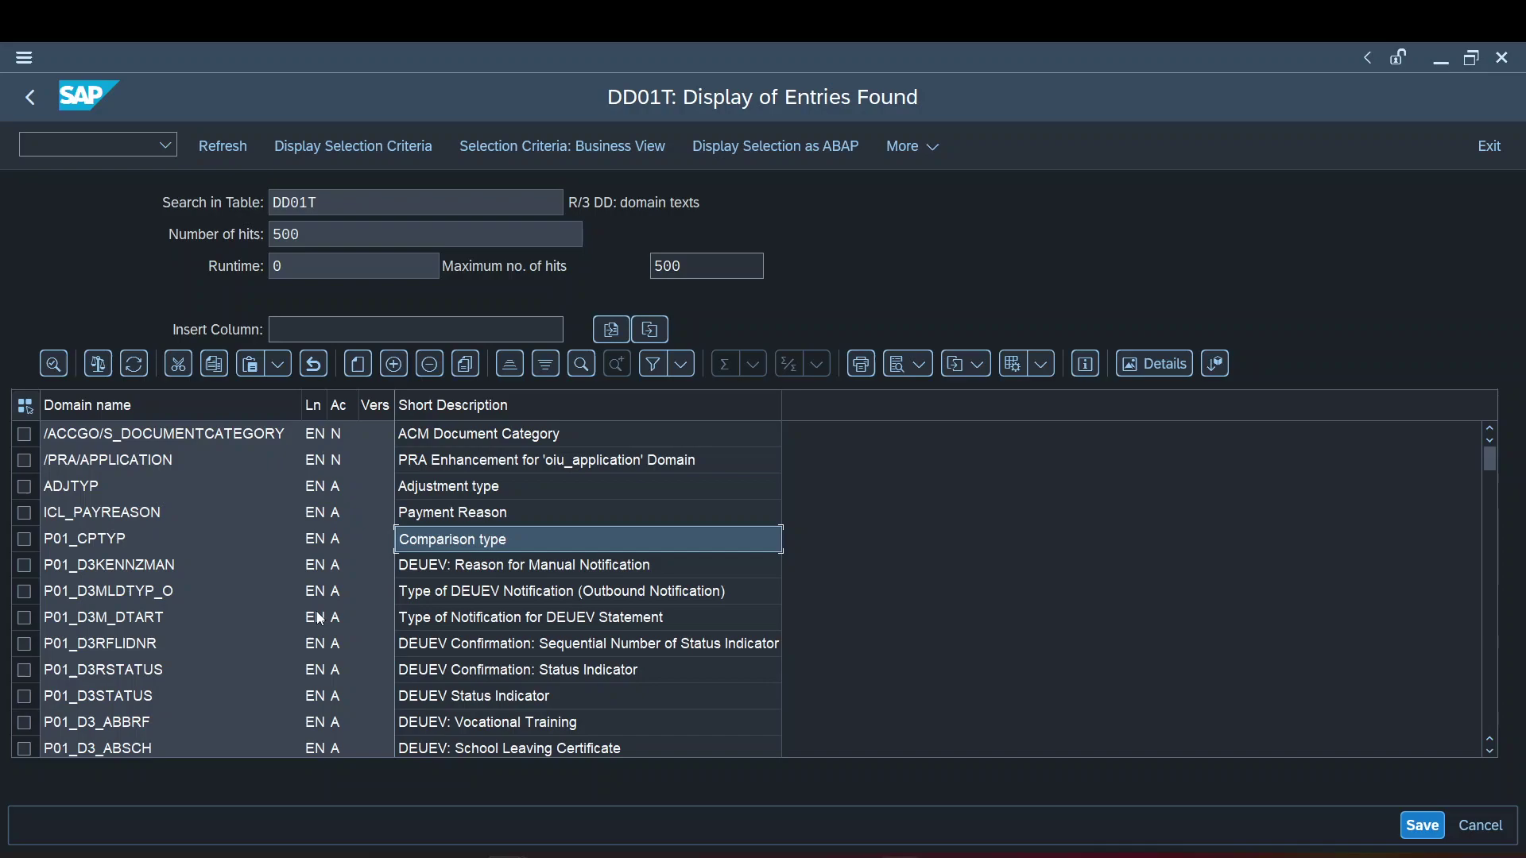
key("F3")
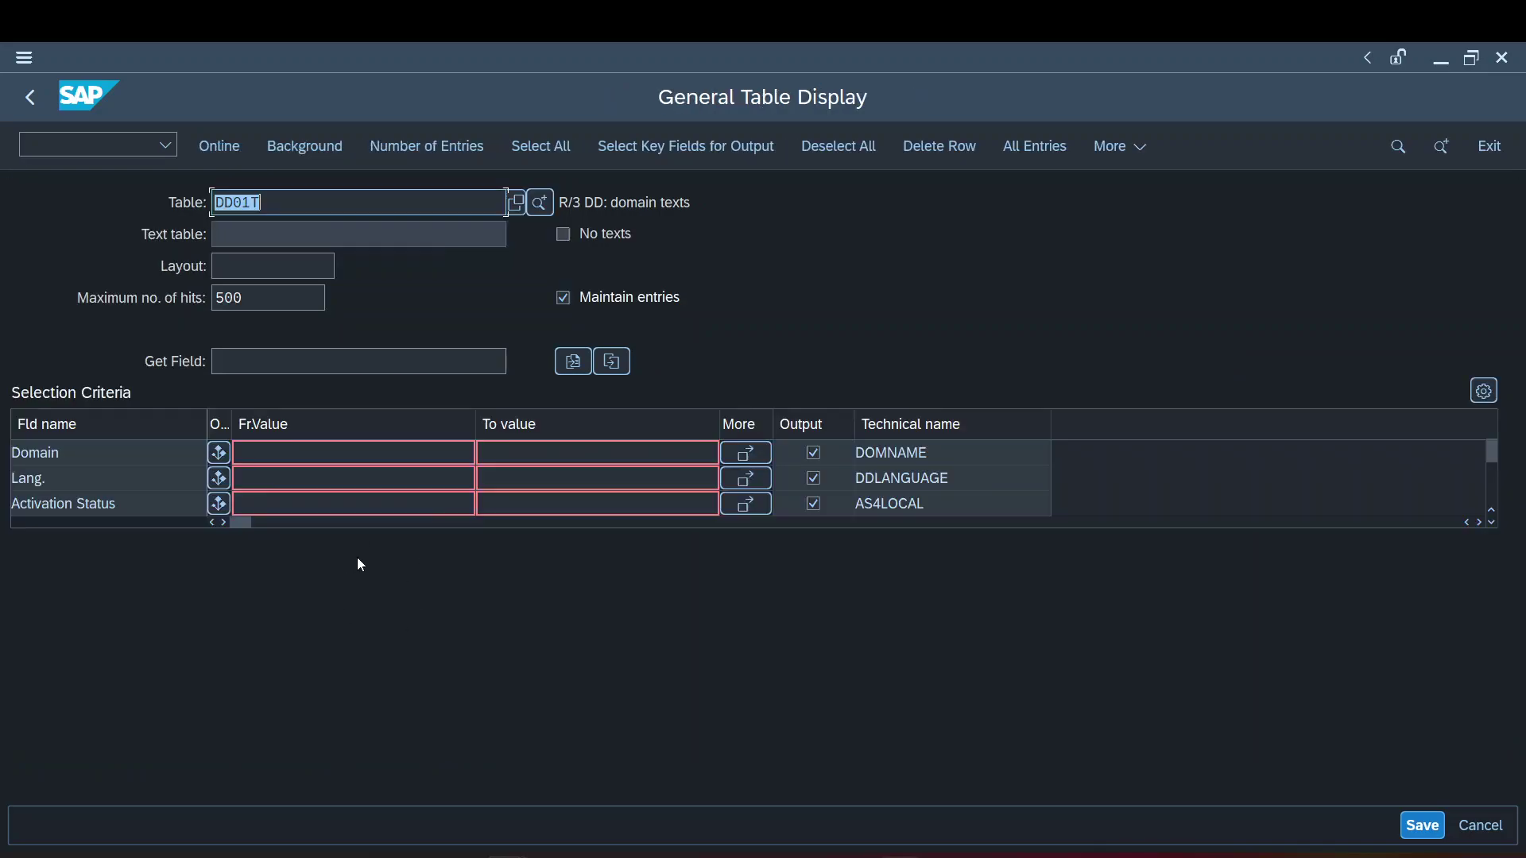
Filter DD01T by language EN and short description *Cust*, then review the Customer results.
left_click(353, 483)
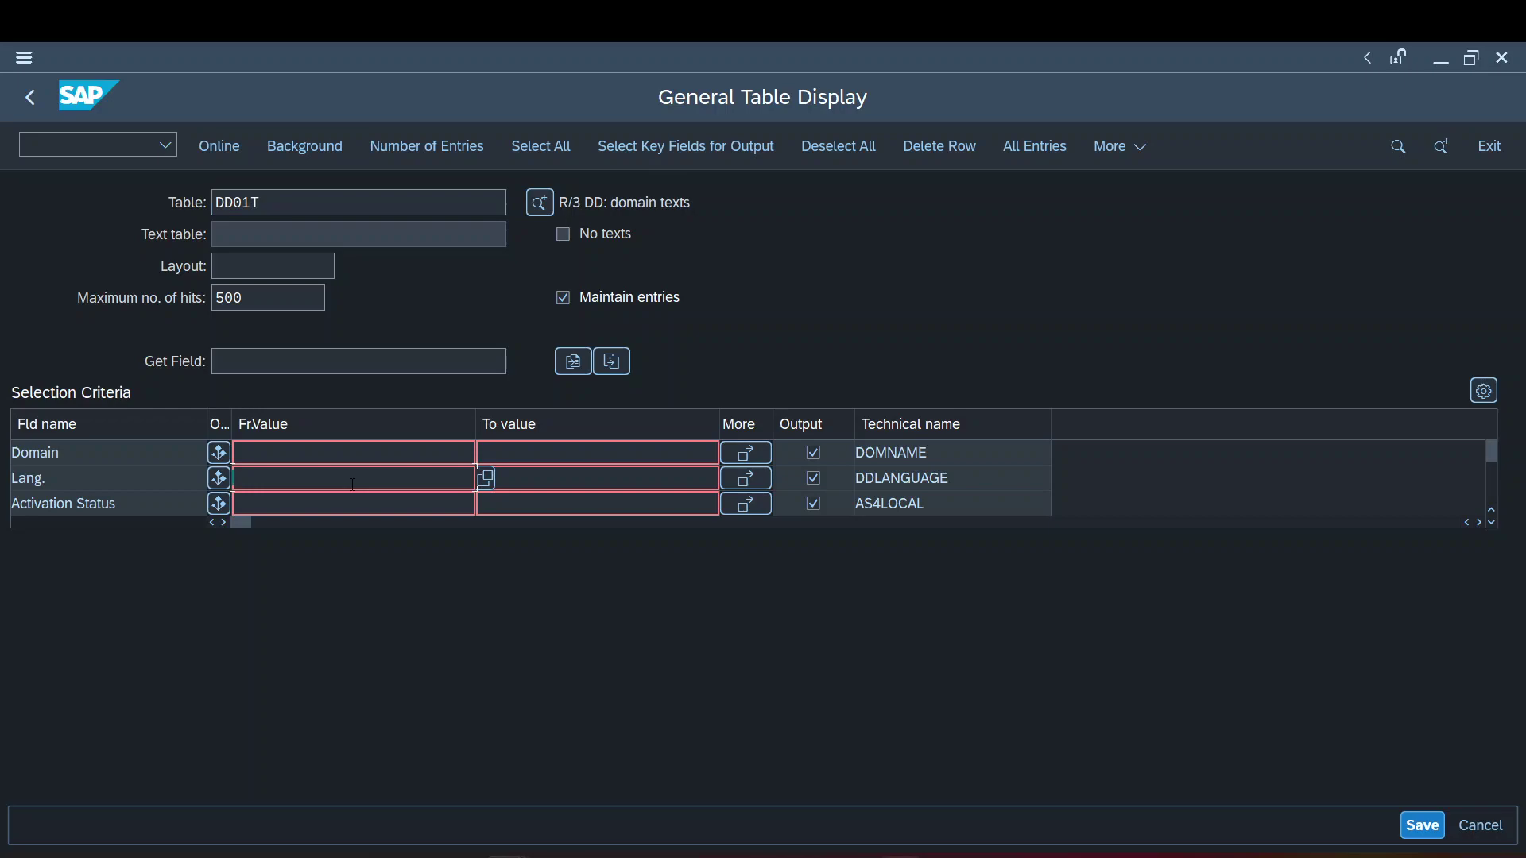
type("*C")
key("BackSpace")
key("BackSpace")
type("EN")
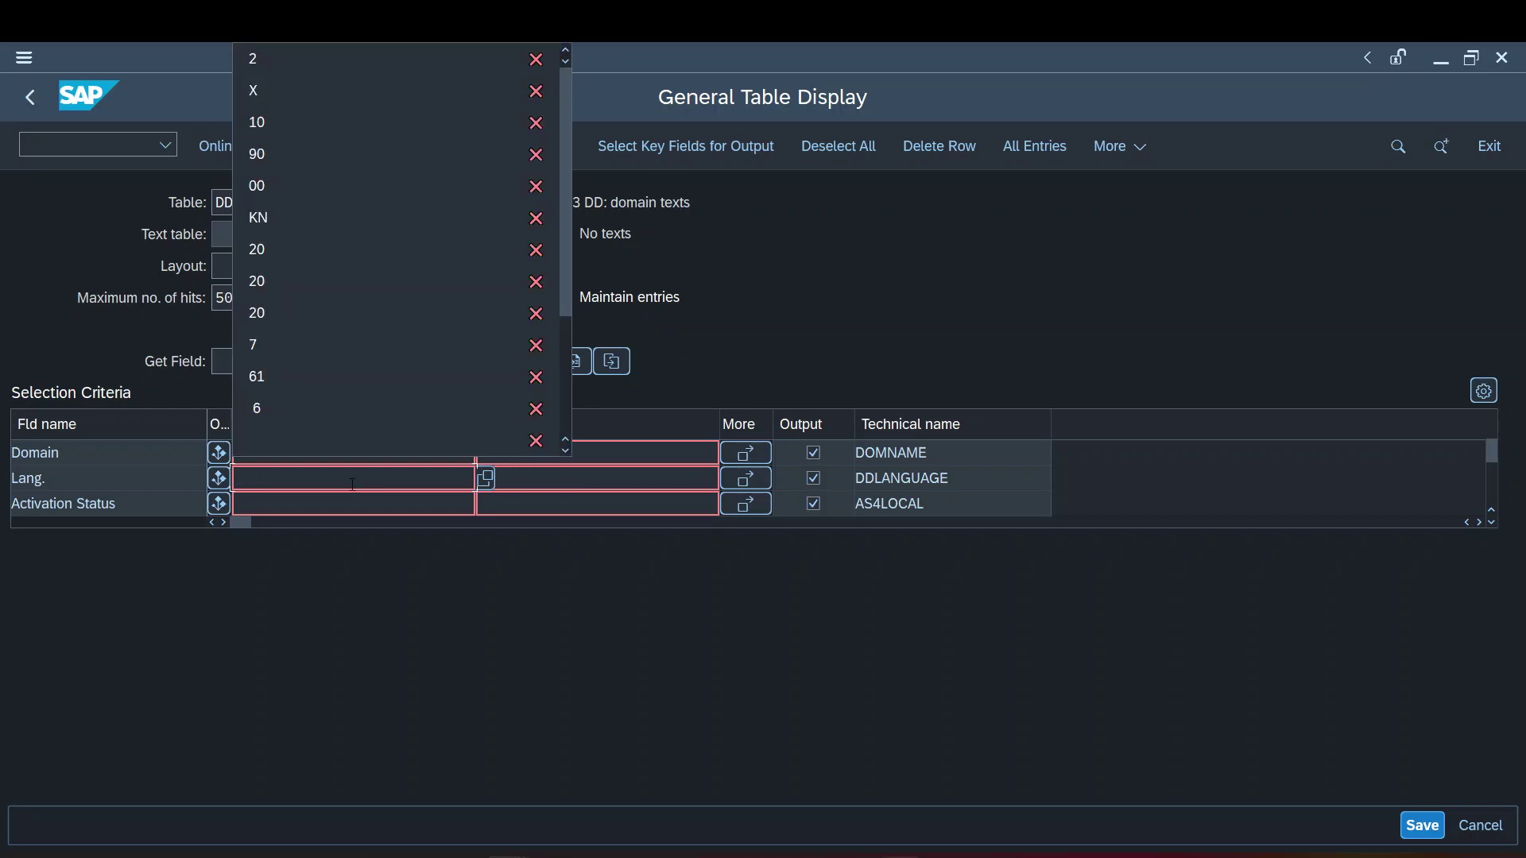
scroll(377, 466, "down", 1)
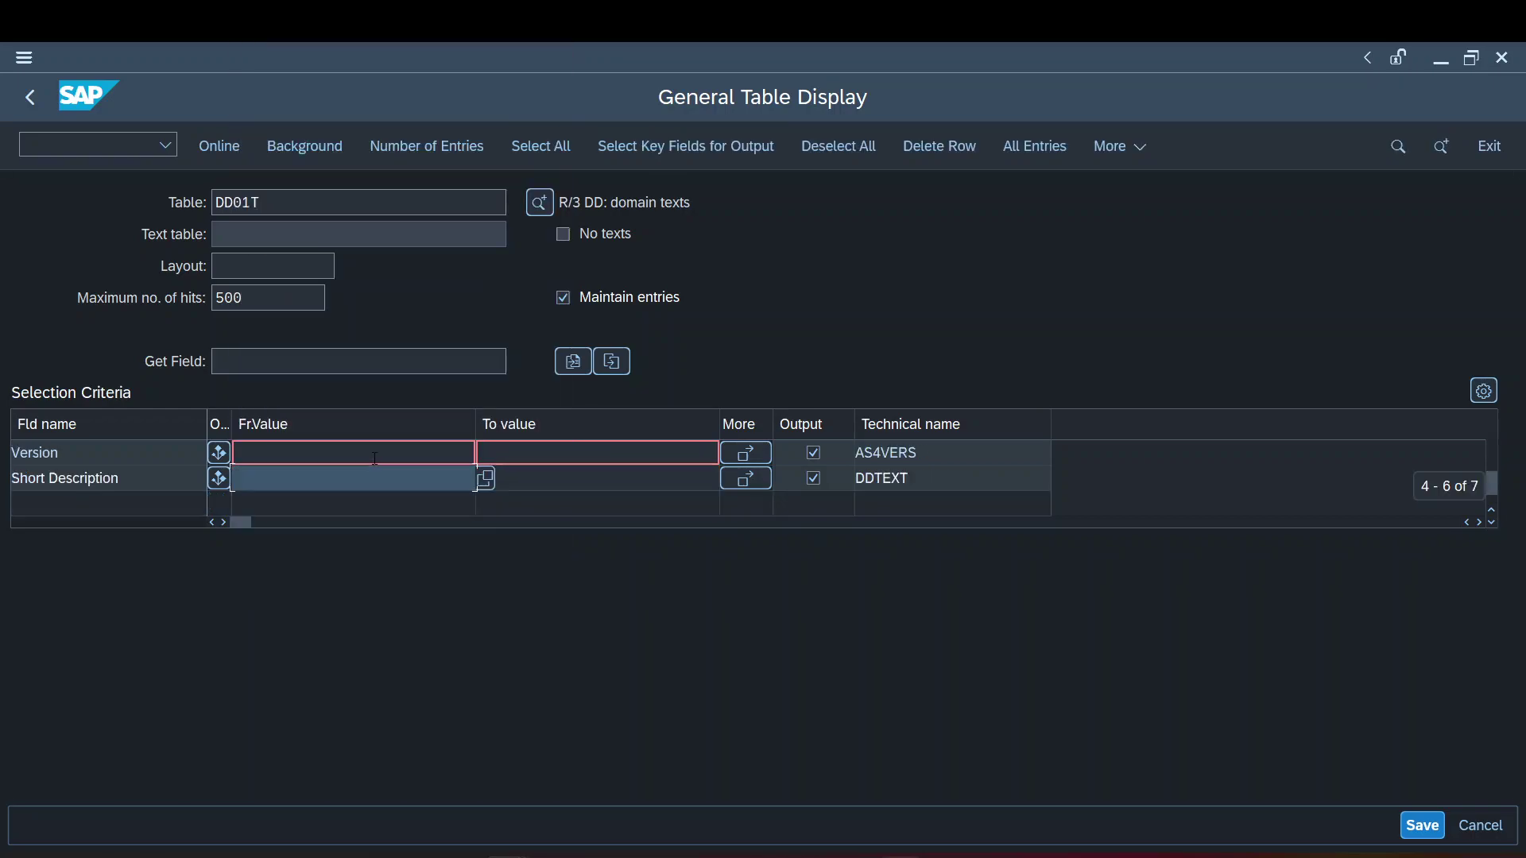
type("*Cust*")
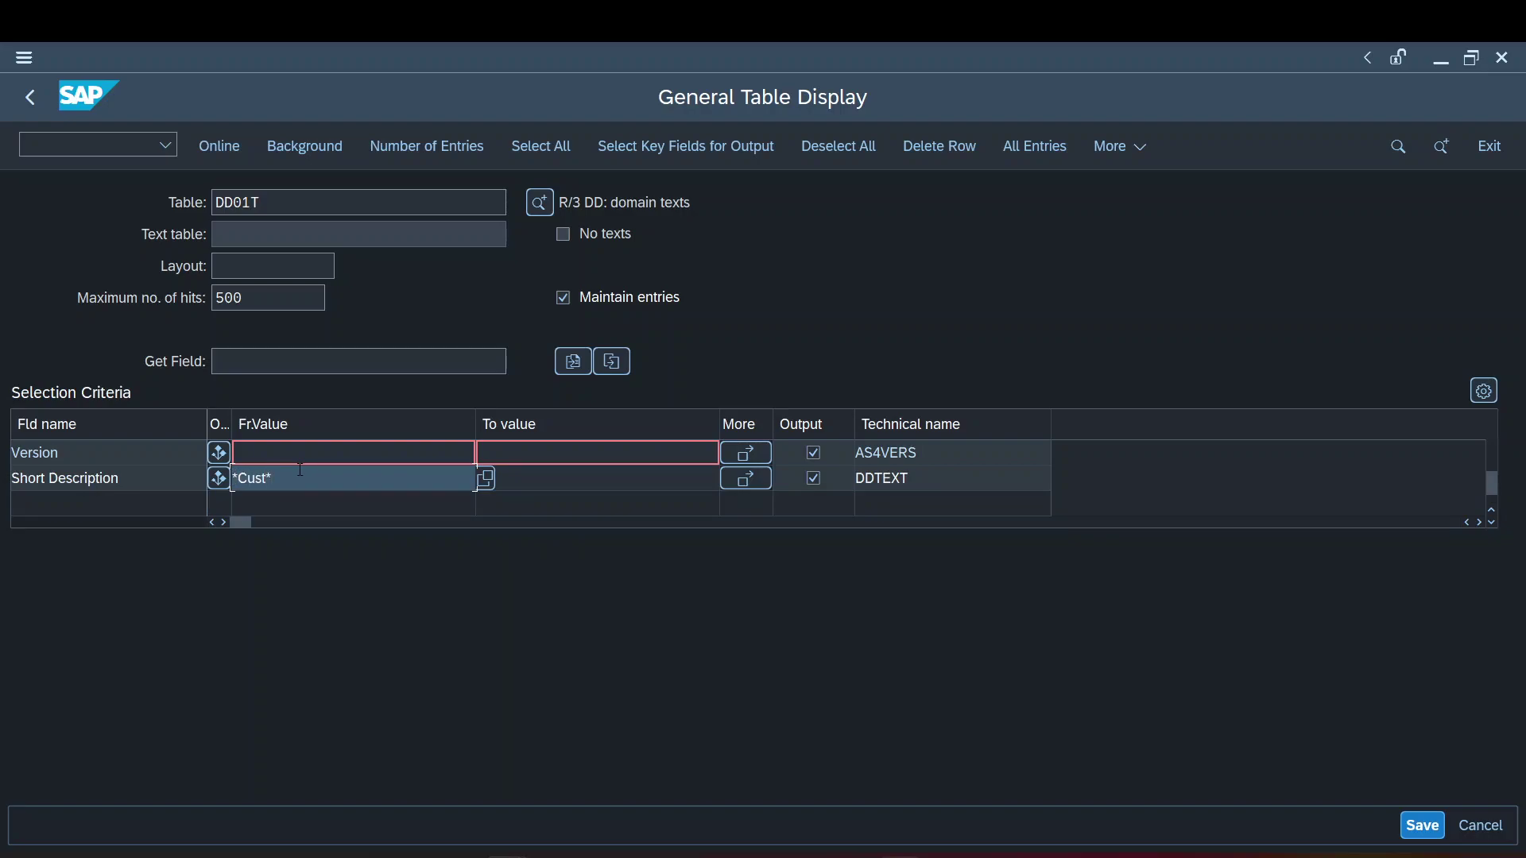
key("F8")
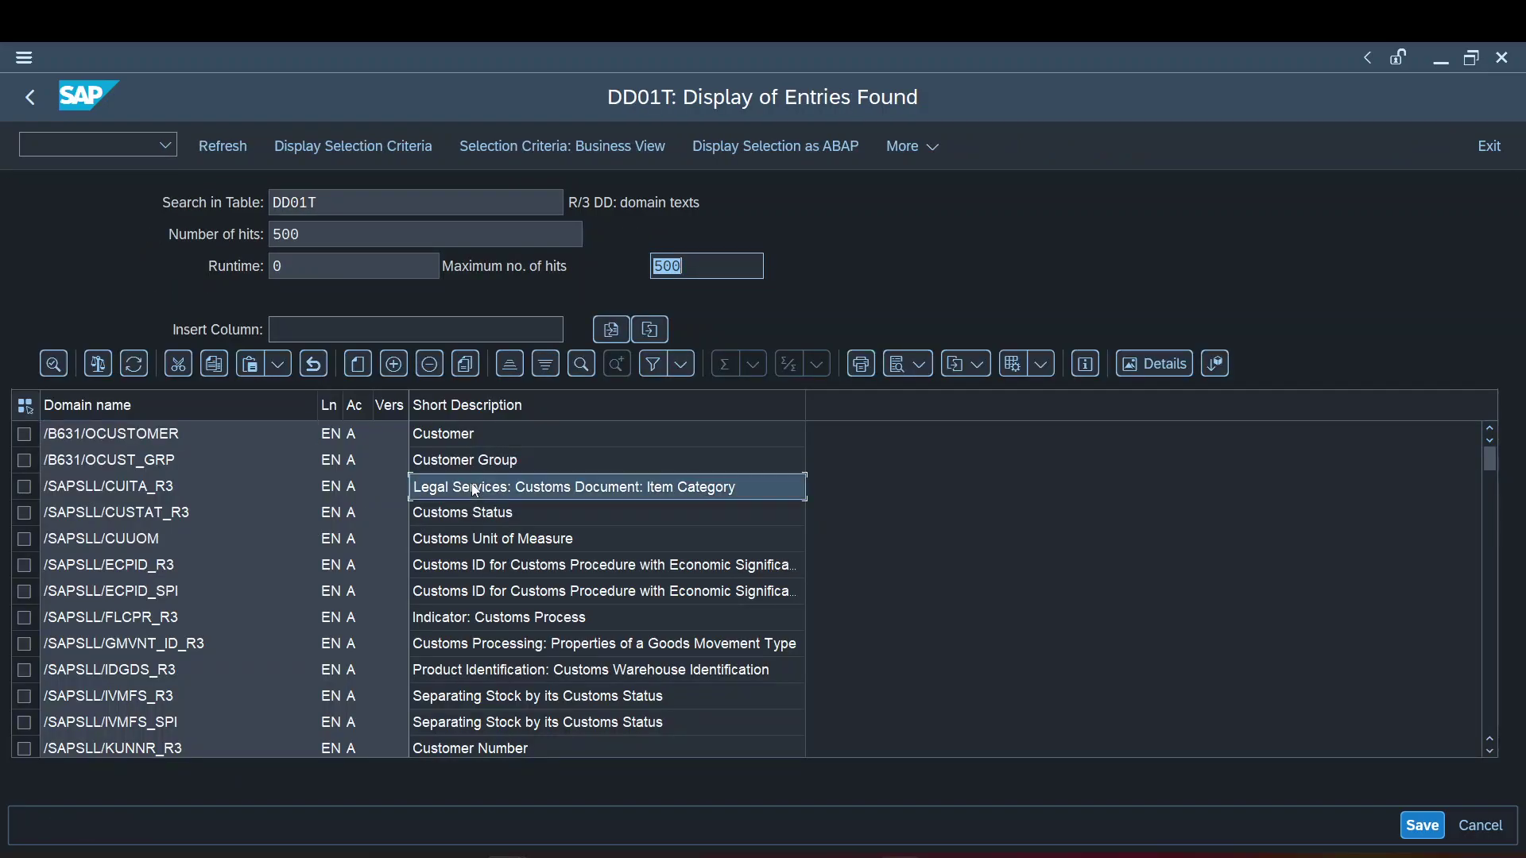
left_click(477, 434)
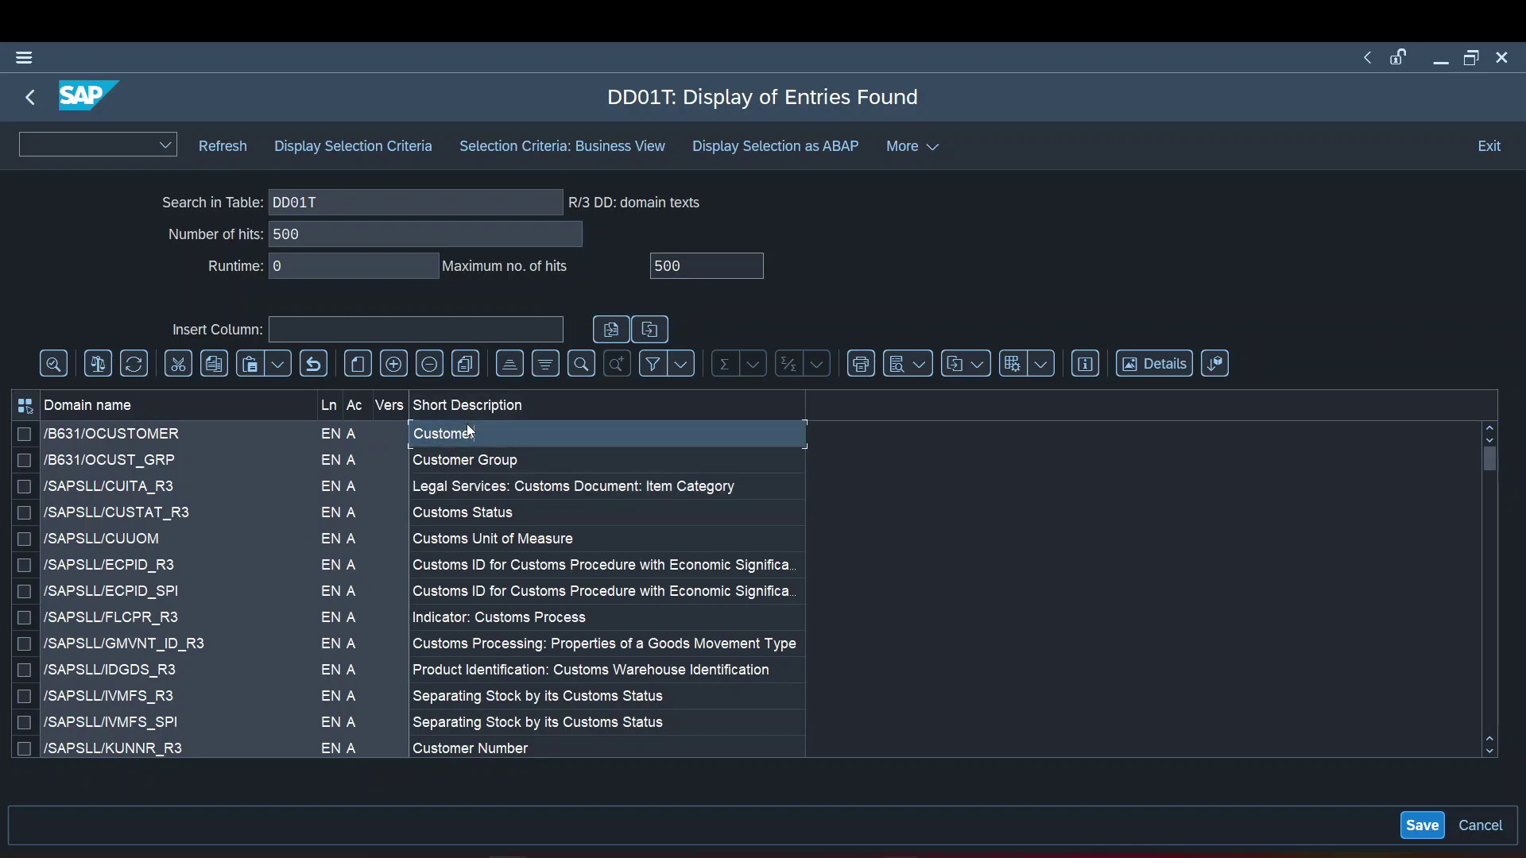
left_click(220, 536)
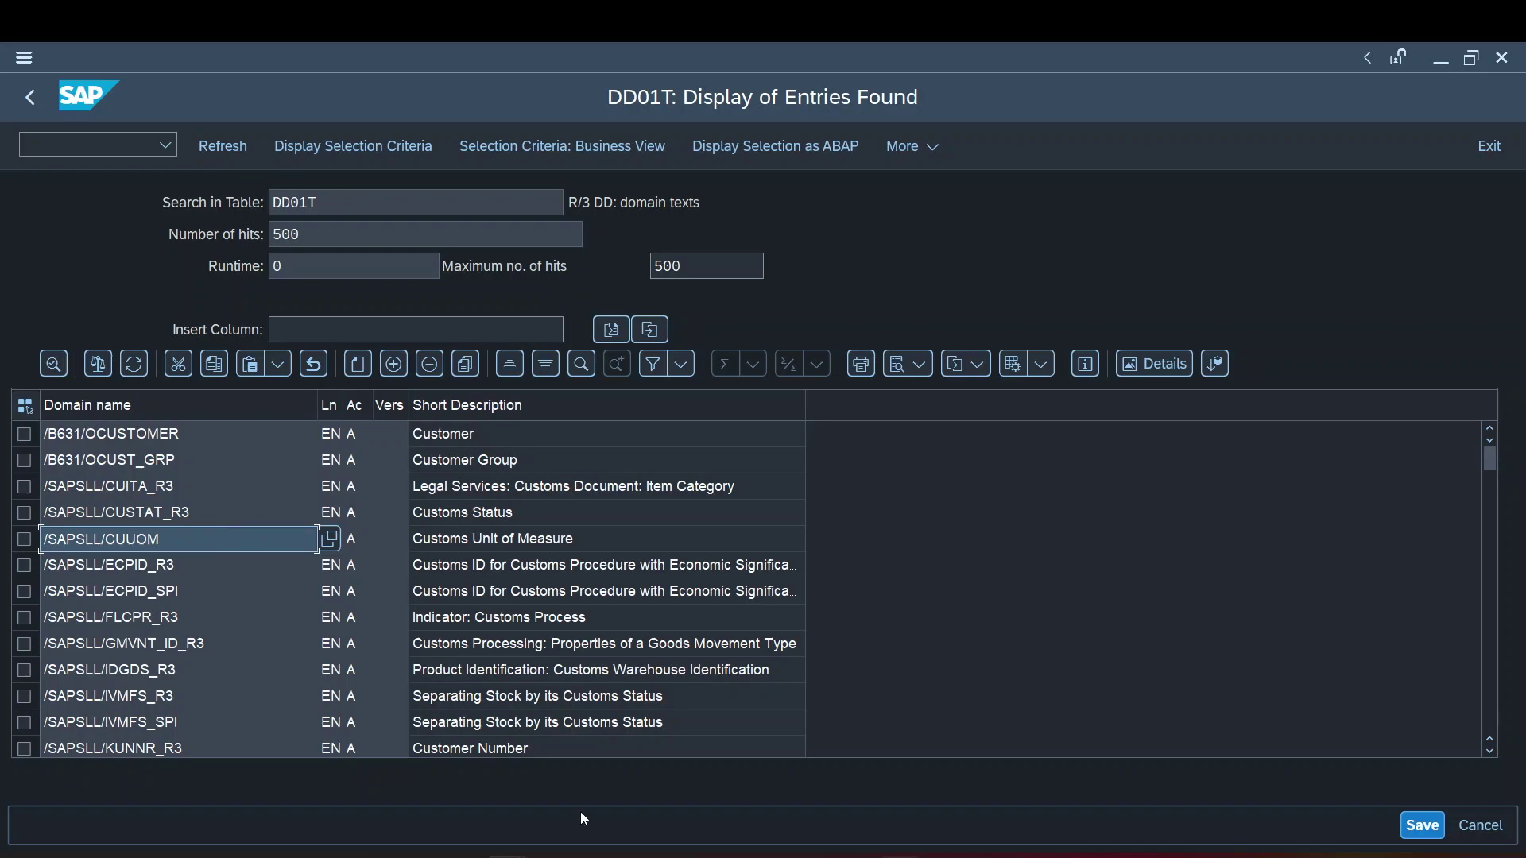
Review domain KUNNR's properties: last changer, date 19.03.1998, package BV, original language DE.
mouse_move(612, 852)
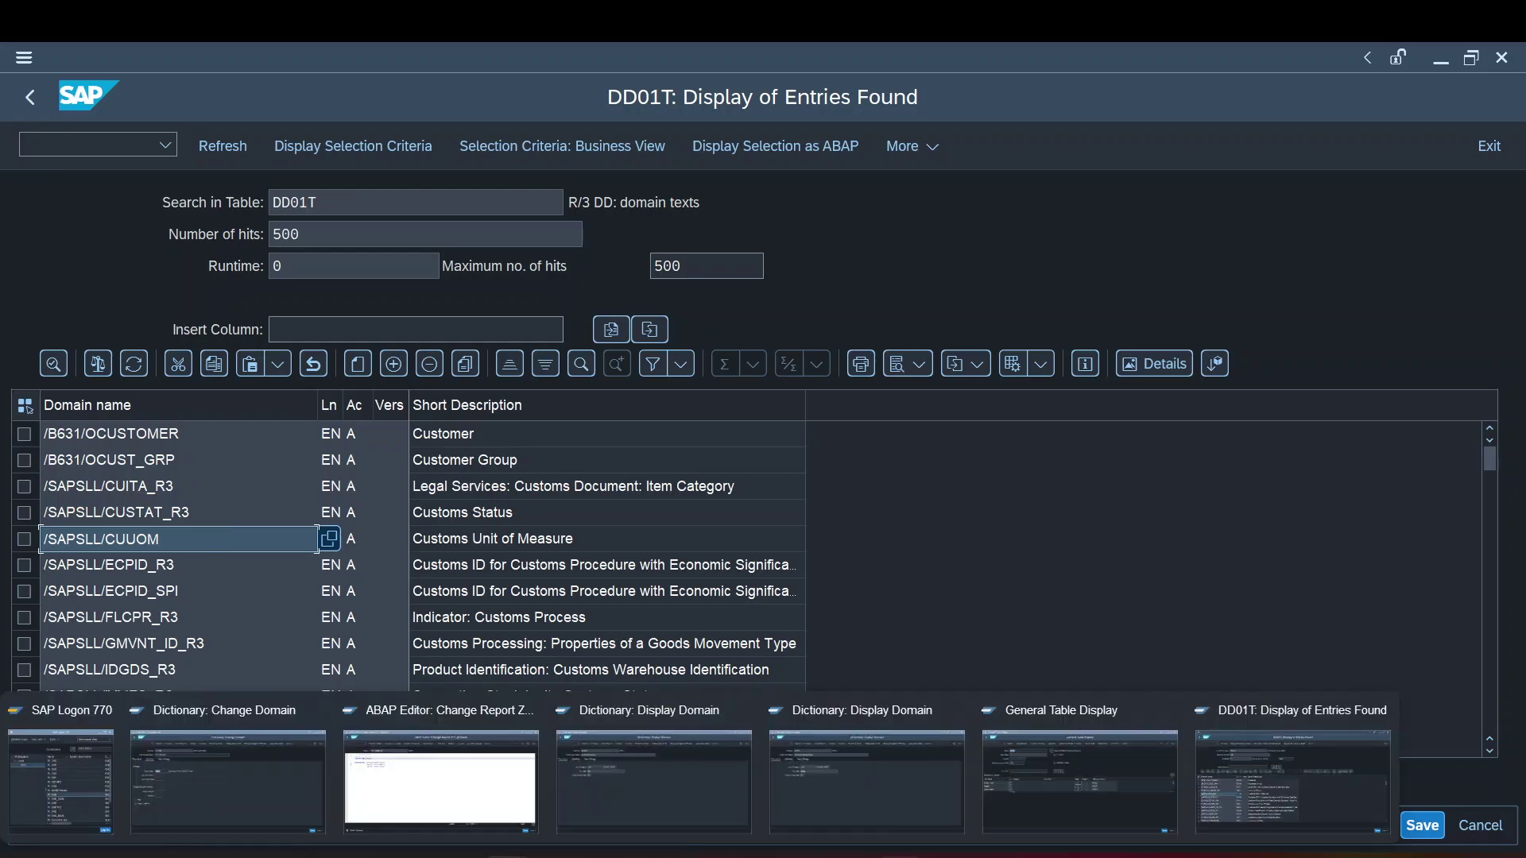
left_click(628, 807)
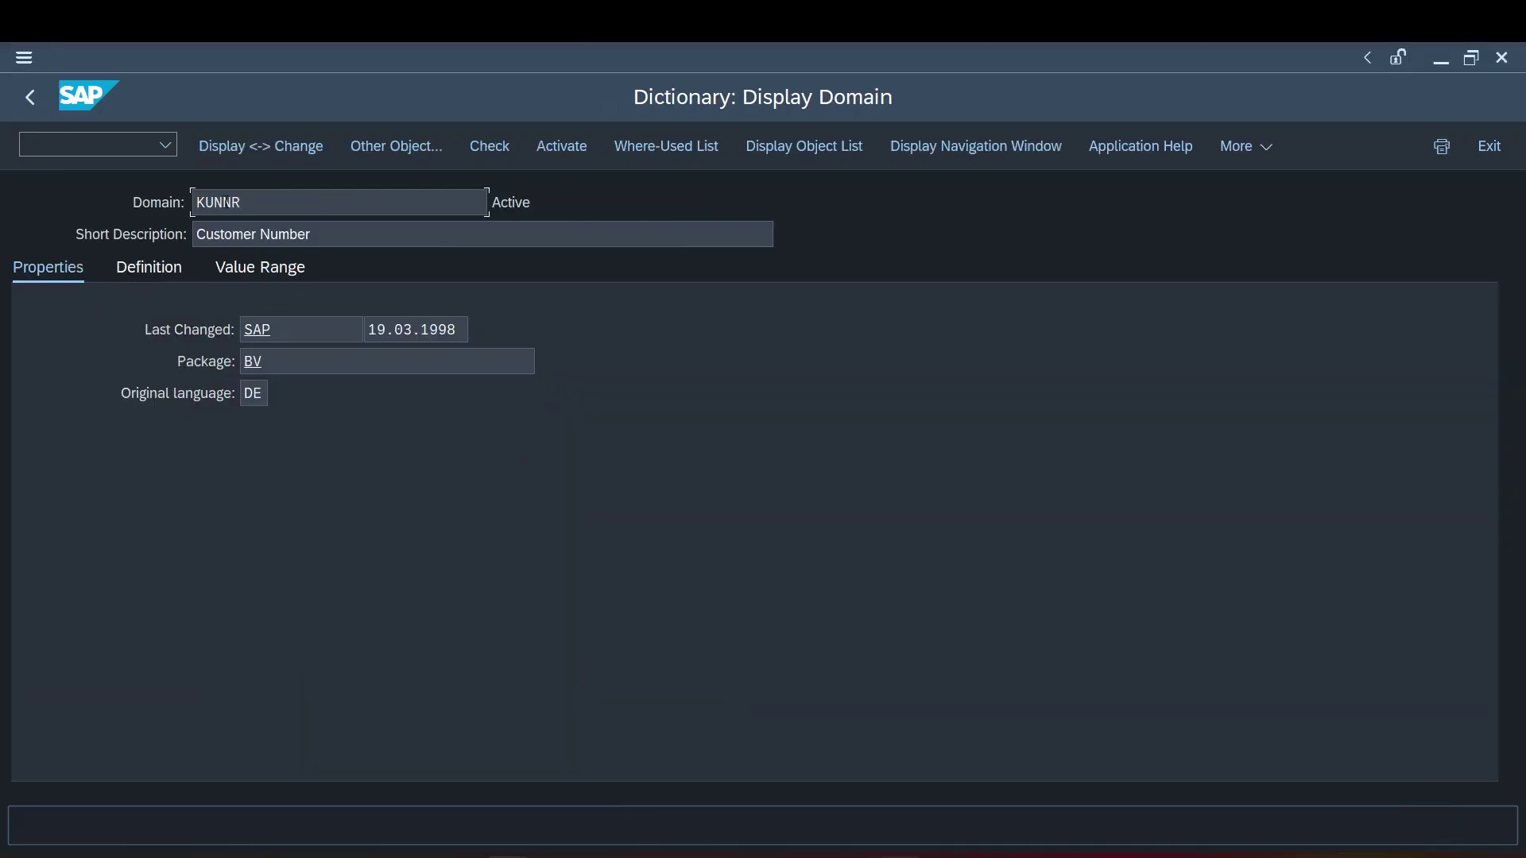
left_click_drag(259, 199, 151, 200)
left_click_drag(297, 337, 214, 340)
left_click_drag(467, 332, 307, 340)
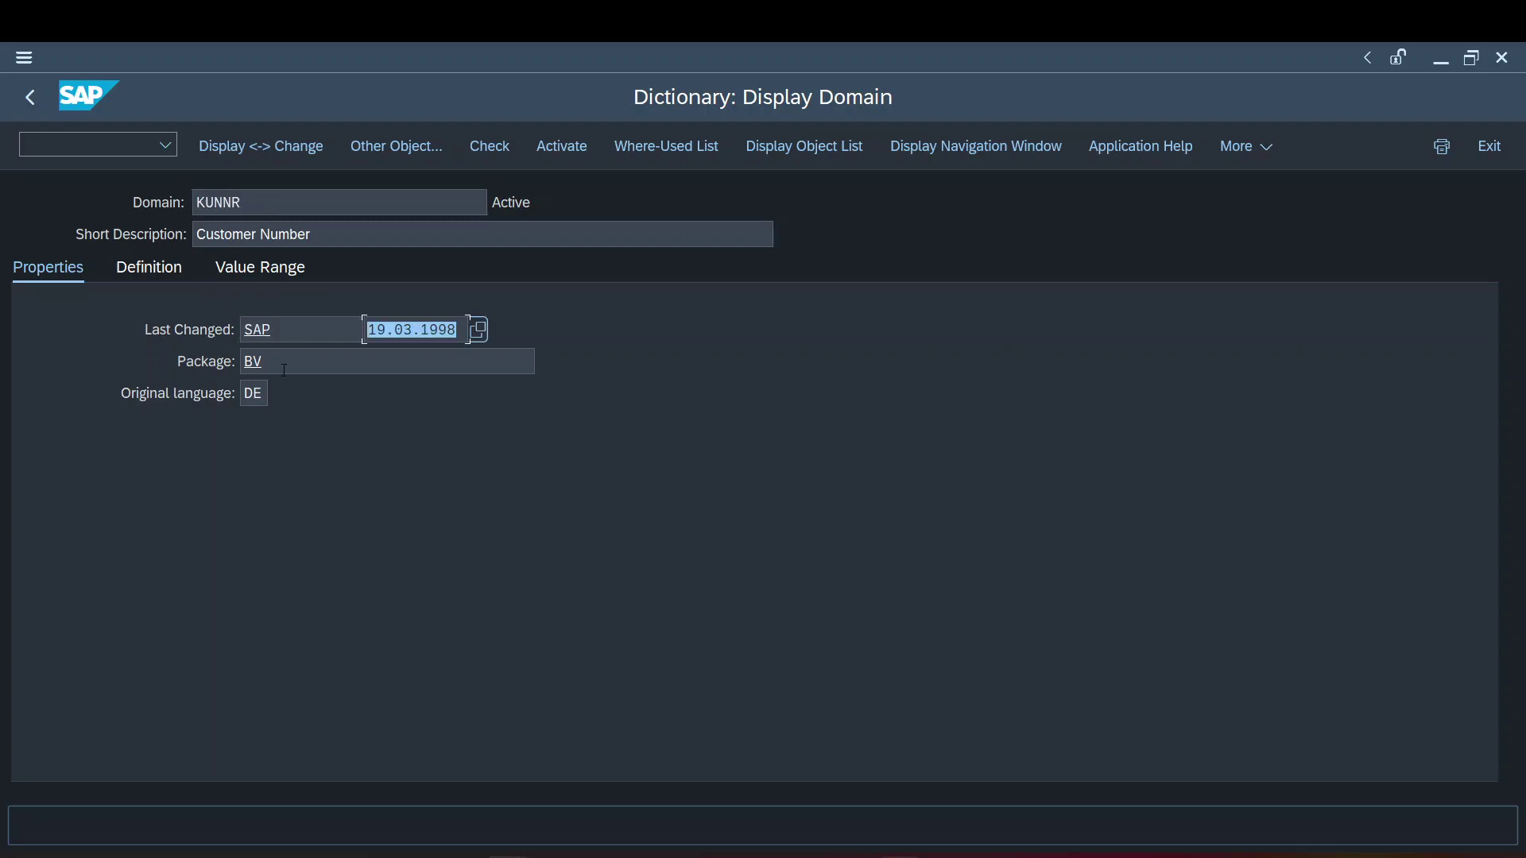
left_click(284, 369)
left_click_drag(269, 395, 244, 393)
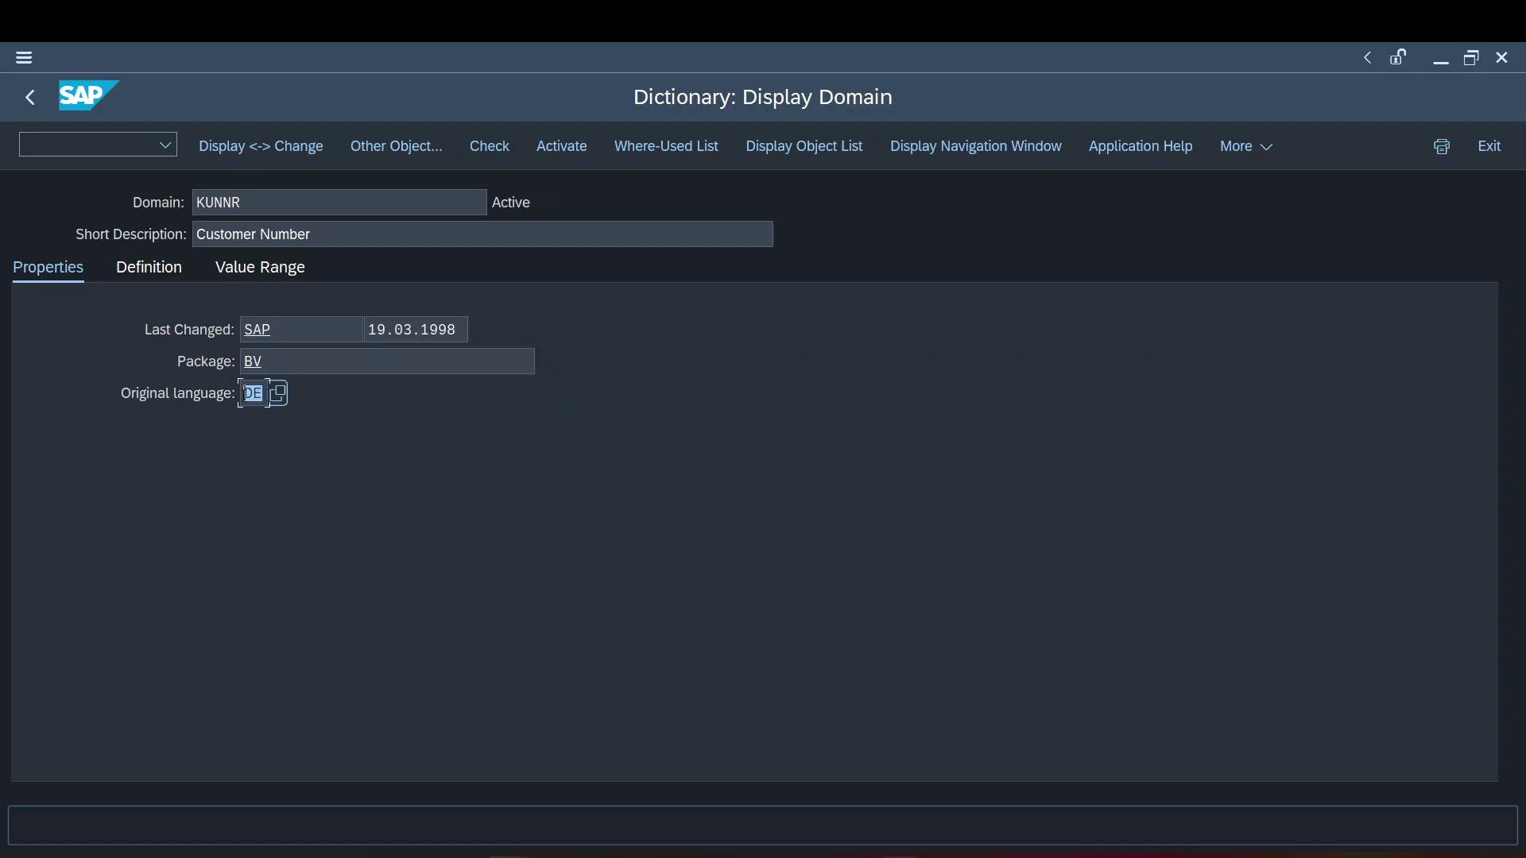
Show KUNNR's Definition tab and point out its CHAR data type.
left_click(132, 276)
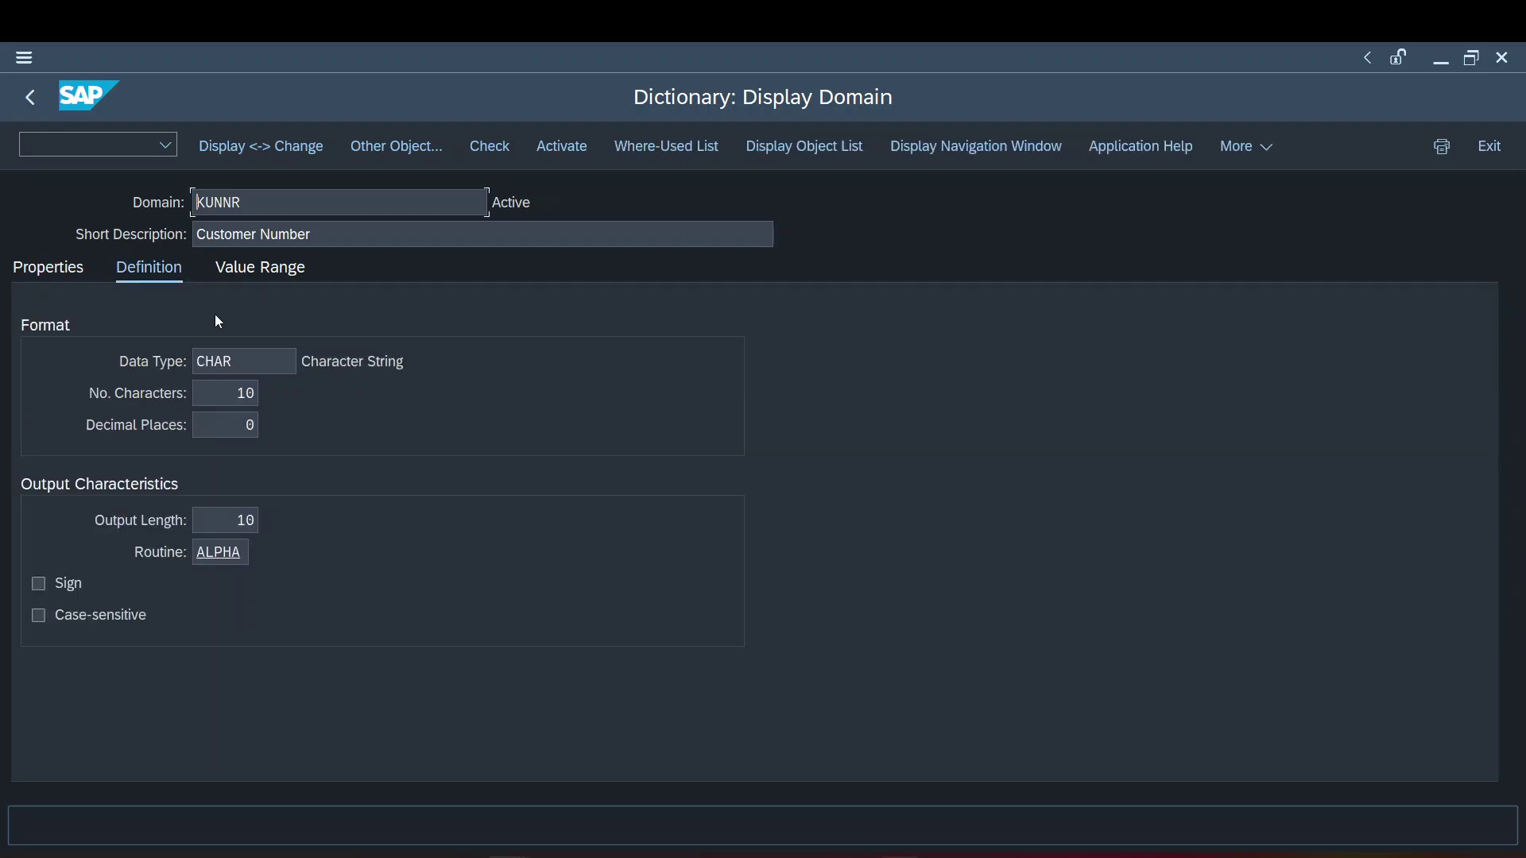
left_click_drag(290, 203, 134, 202)
left_click_drag(267, 363, 184, 357)
Change domain ZYTDM's data type from CURR to CHAR with 10 characters.
mouse_move(700, 855)
left_click(313, 813)
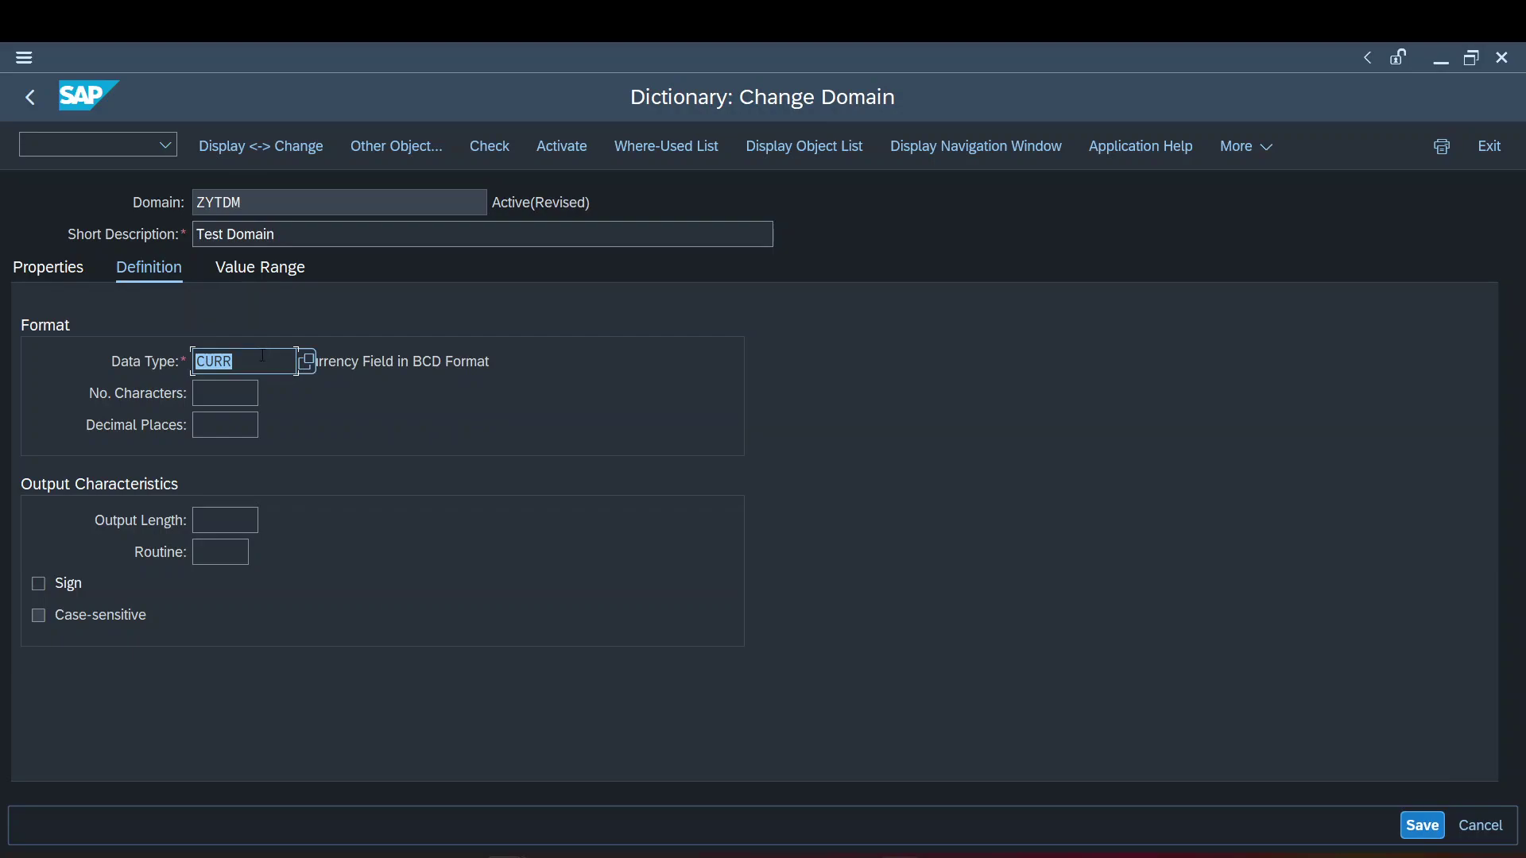
key("BackSpace")
type("CHAR")
key("Return")
key("Return")
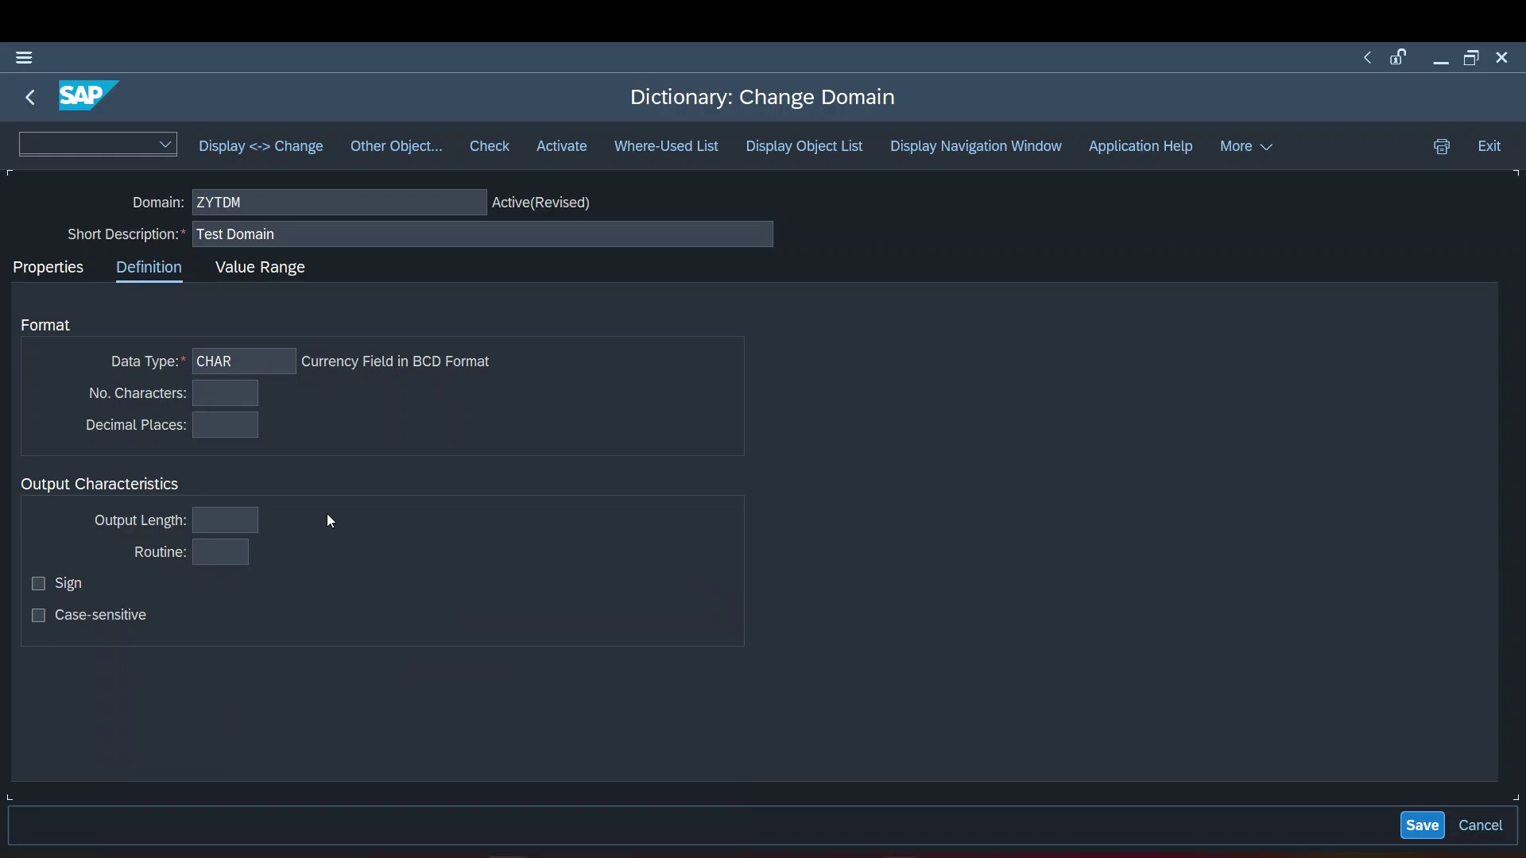
left_click(224, 394)
type("10")
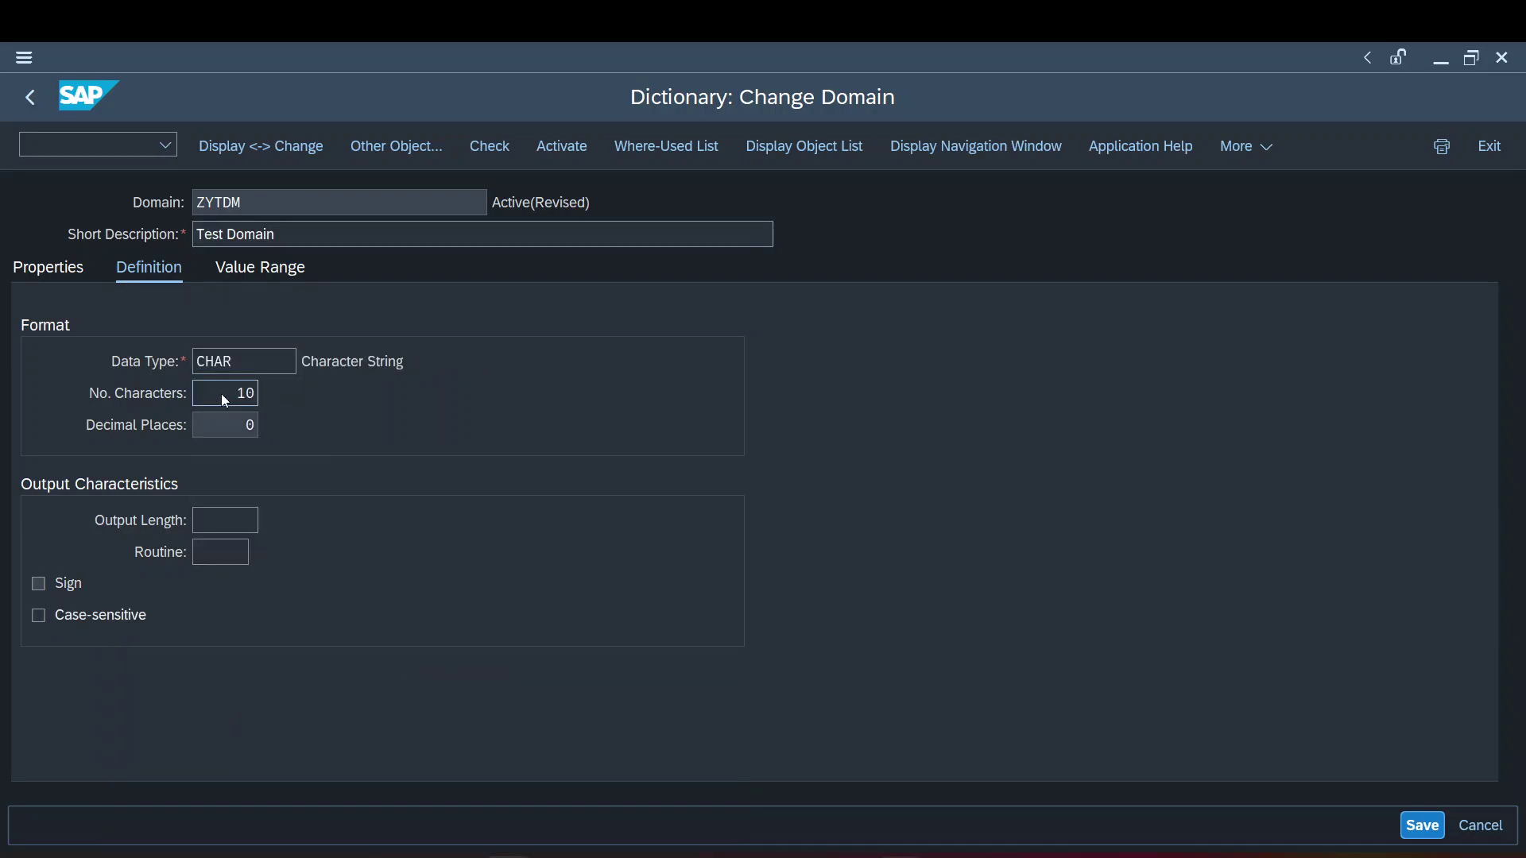
key("Return")
key("Right")
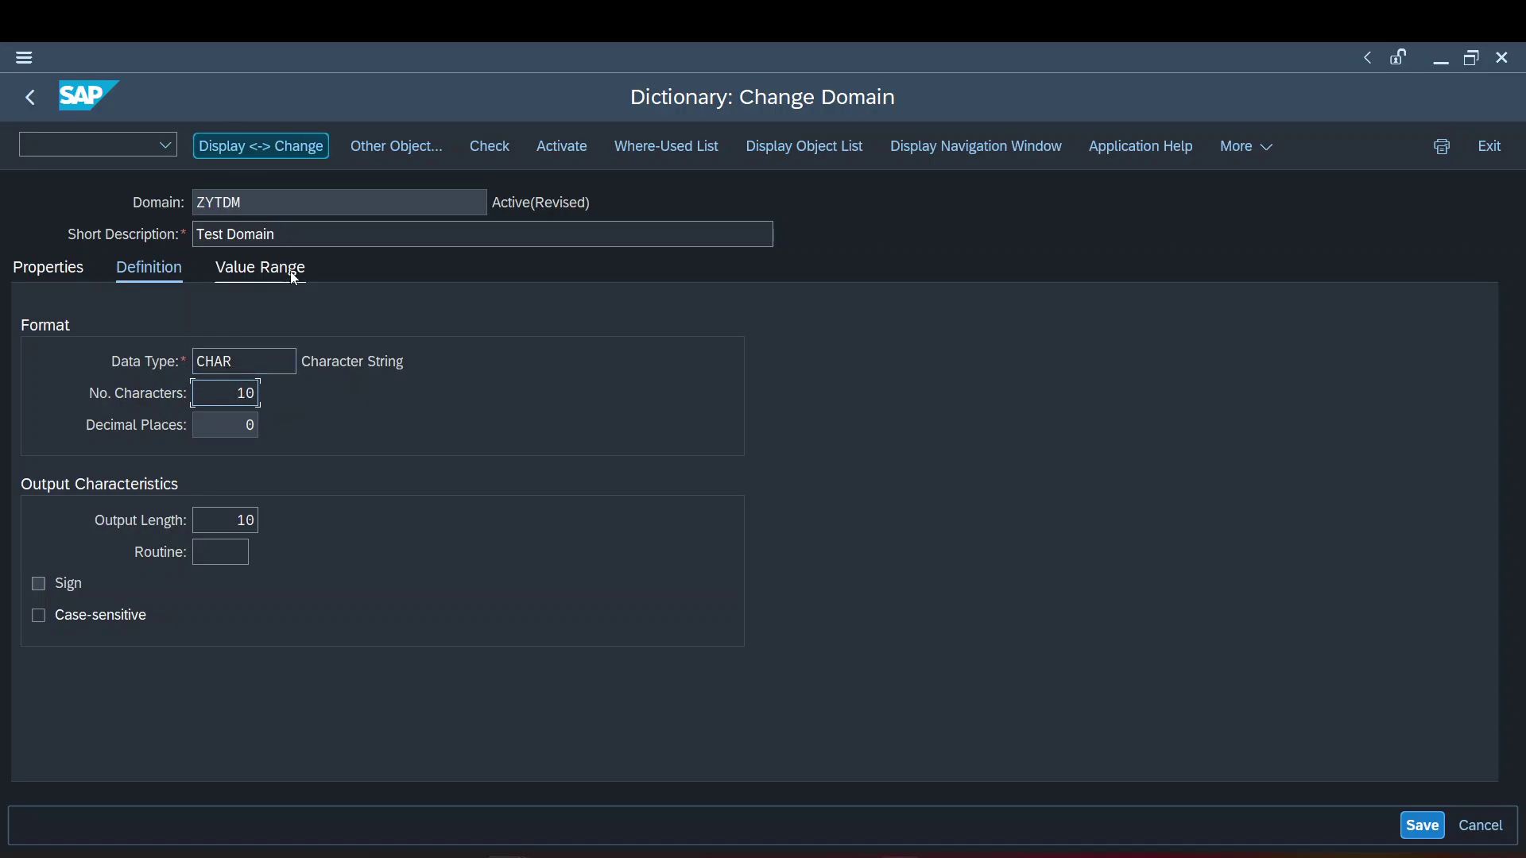
Review ZYTDM's definition: CHAR data type, 0 decimal places, and the Sign setting.
double_click(219, 203)
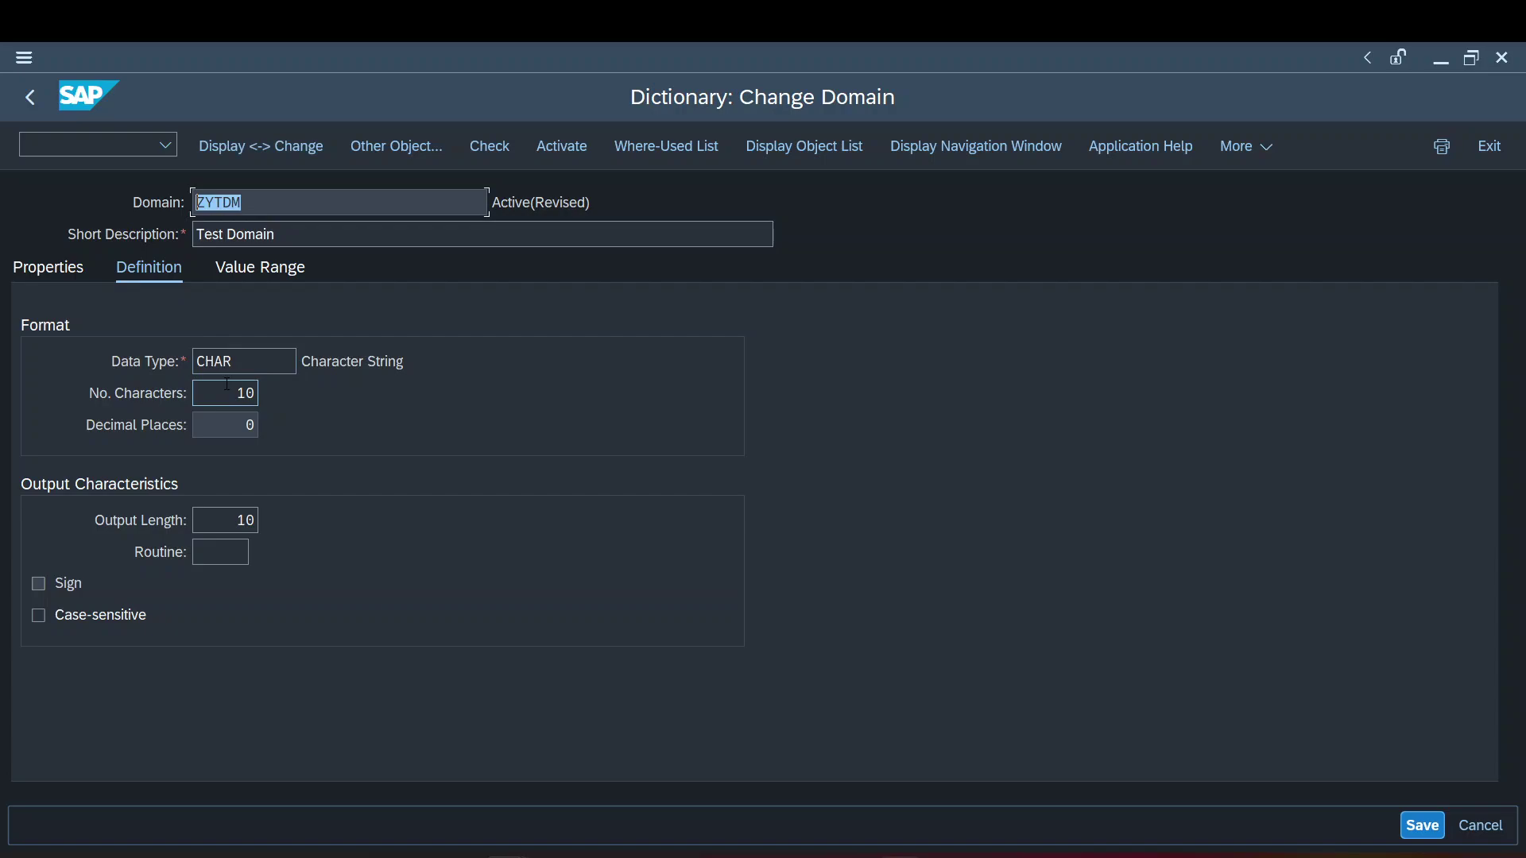
left_click_drag(228, 384, 144, 369)
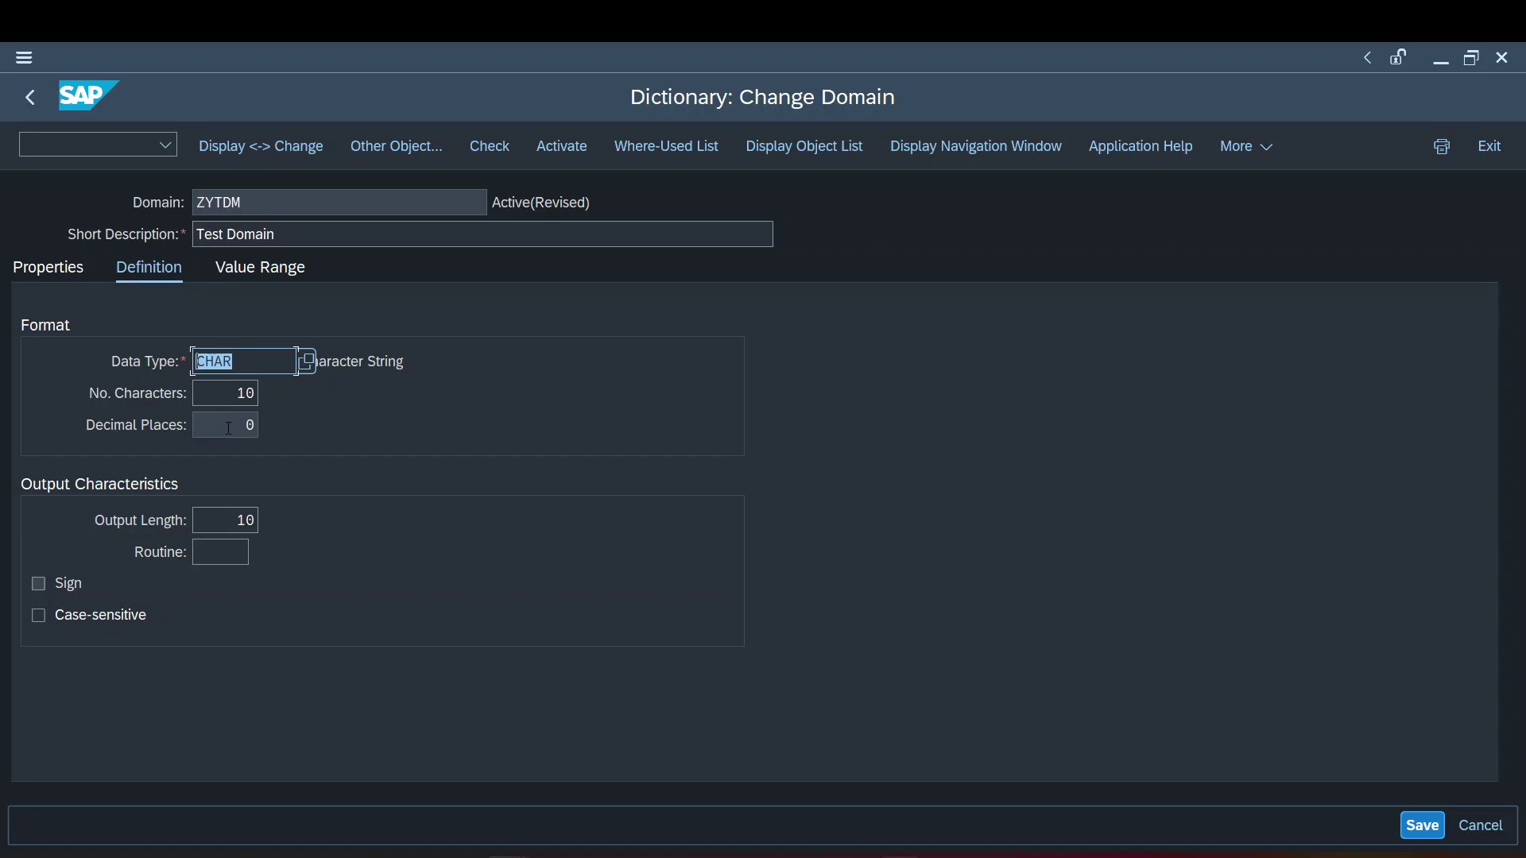
left_click_drag(231, 430, 275, 428)
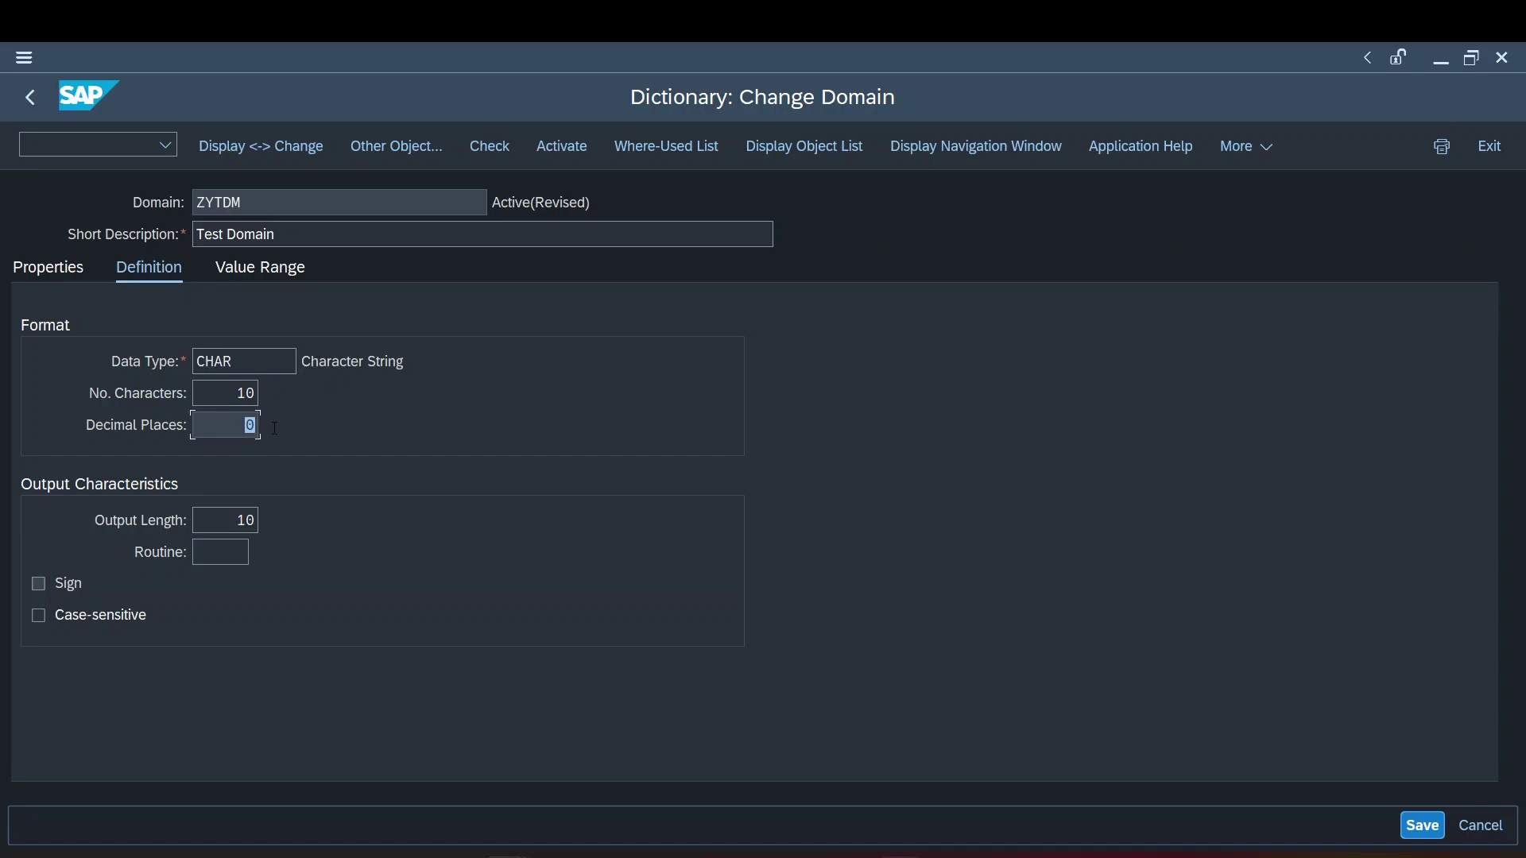
left_click(46, 588)
left_click_drag(243, 358, 205, 362)
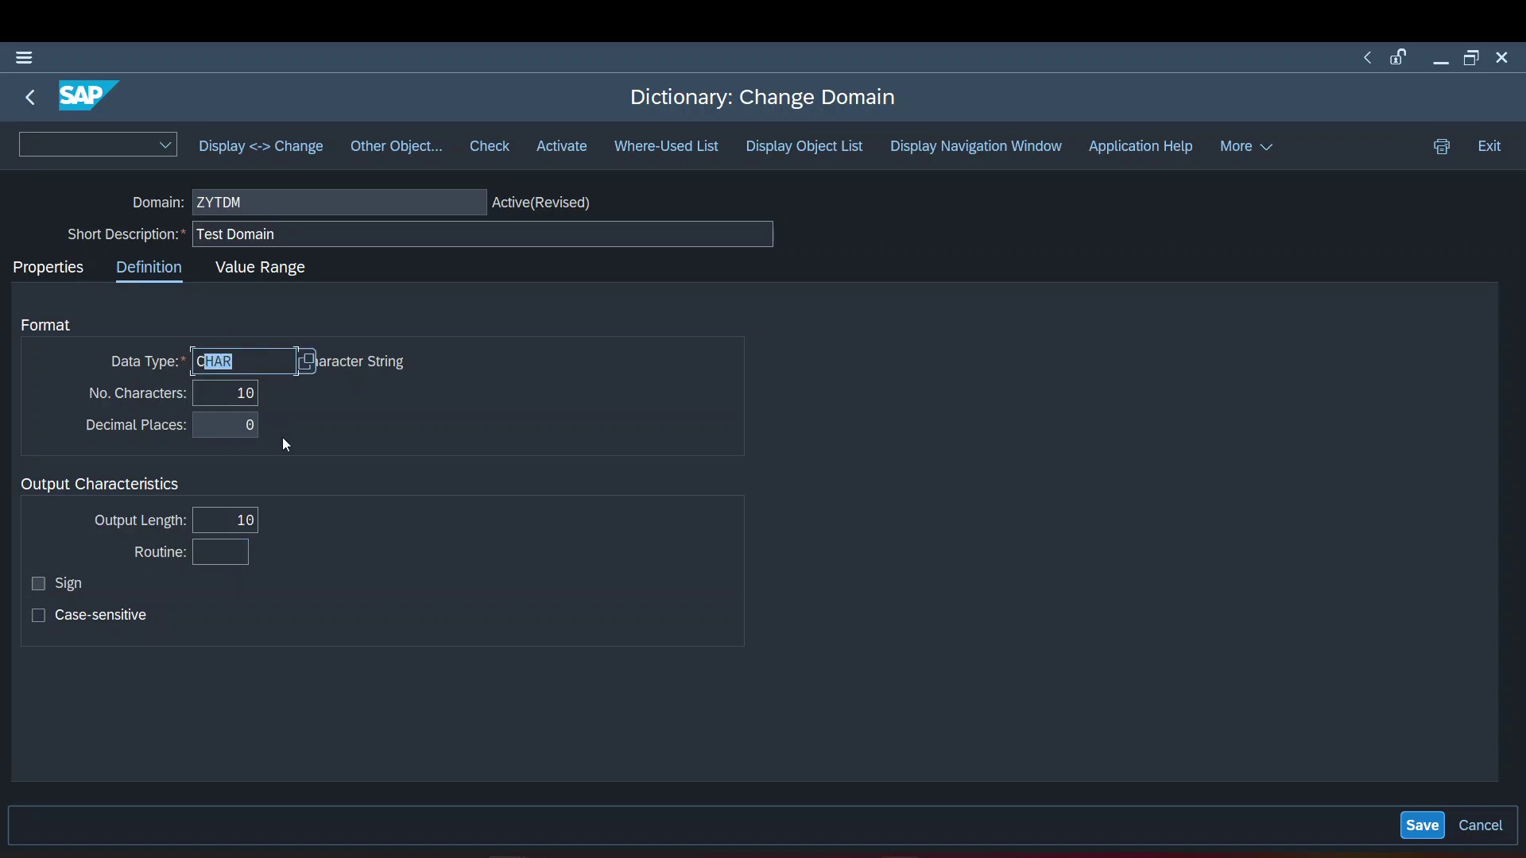
left_click_drag(238, 431, 293, 436)
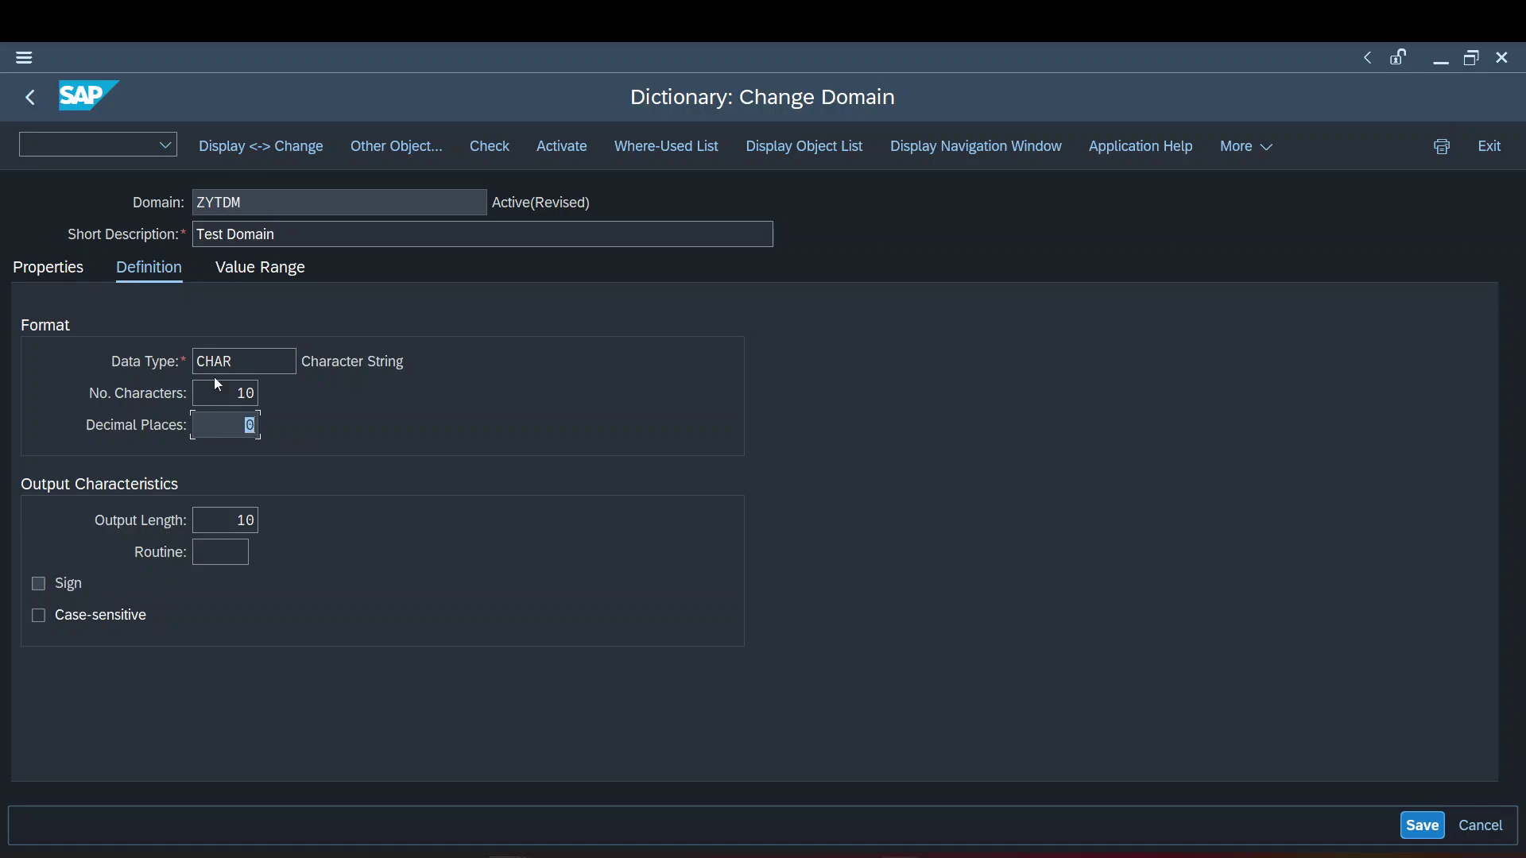
left_click_drag(232, 361, 198, 362)
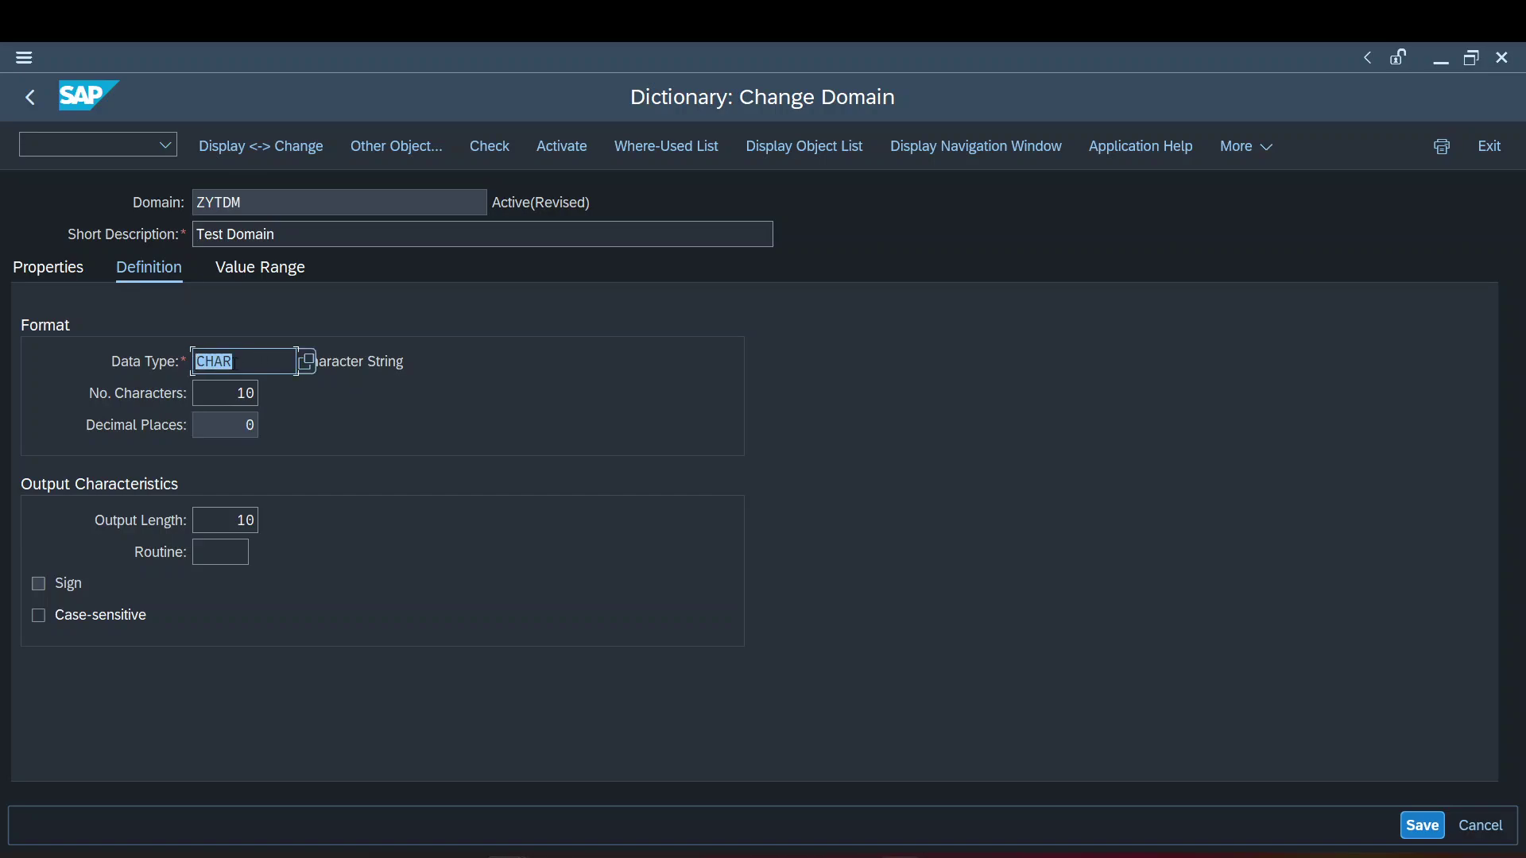
Set the data type to CURR, accepting the decimal places and output length messages.
type("CURR")
key("Return")
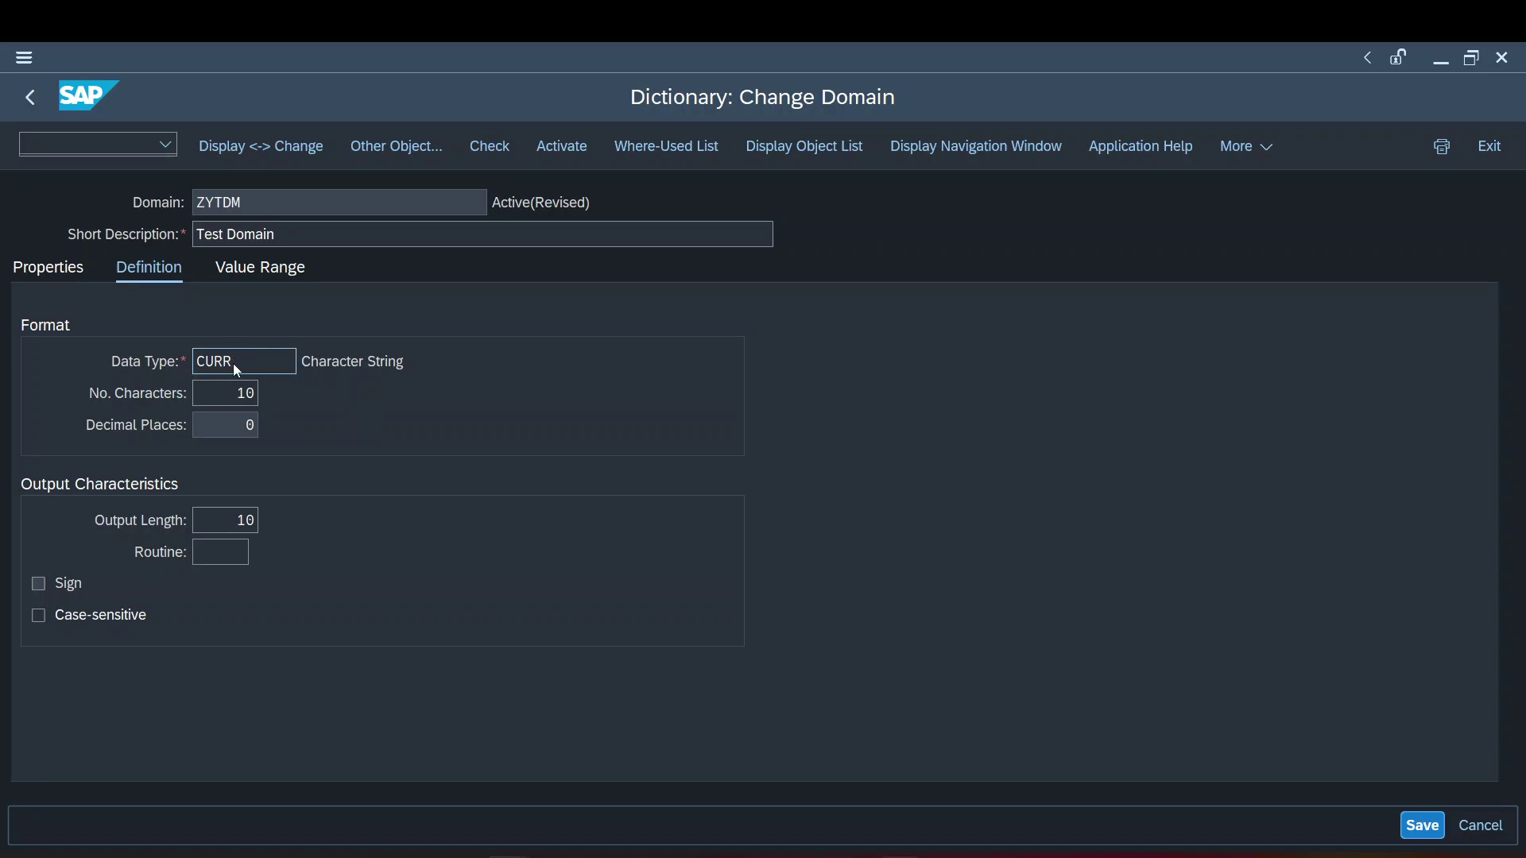
key("Return")
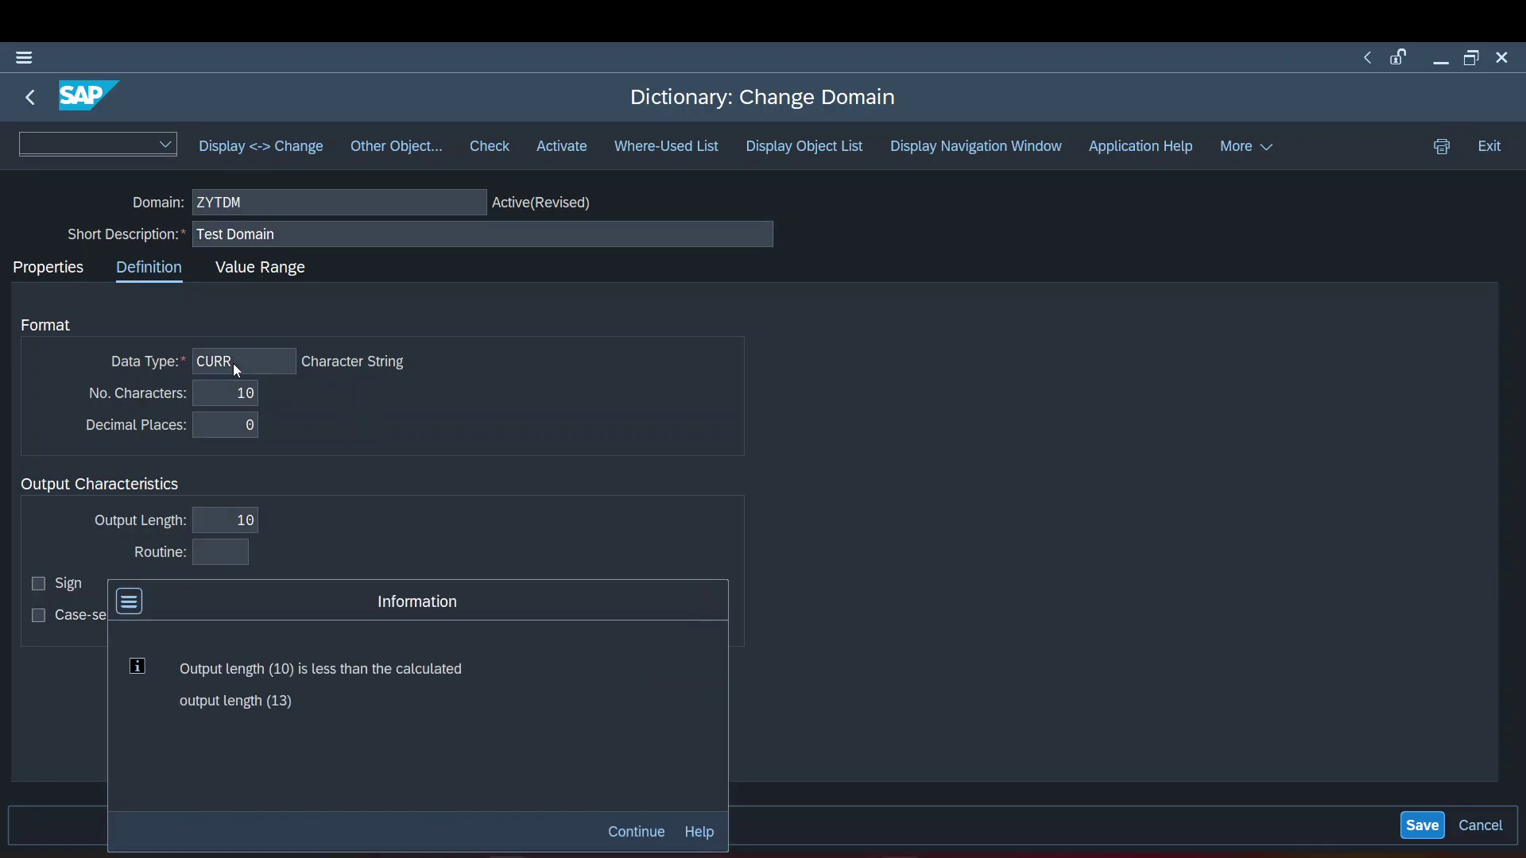
key("Return")
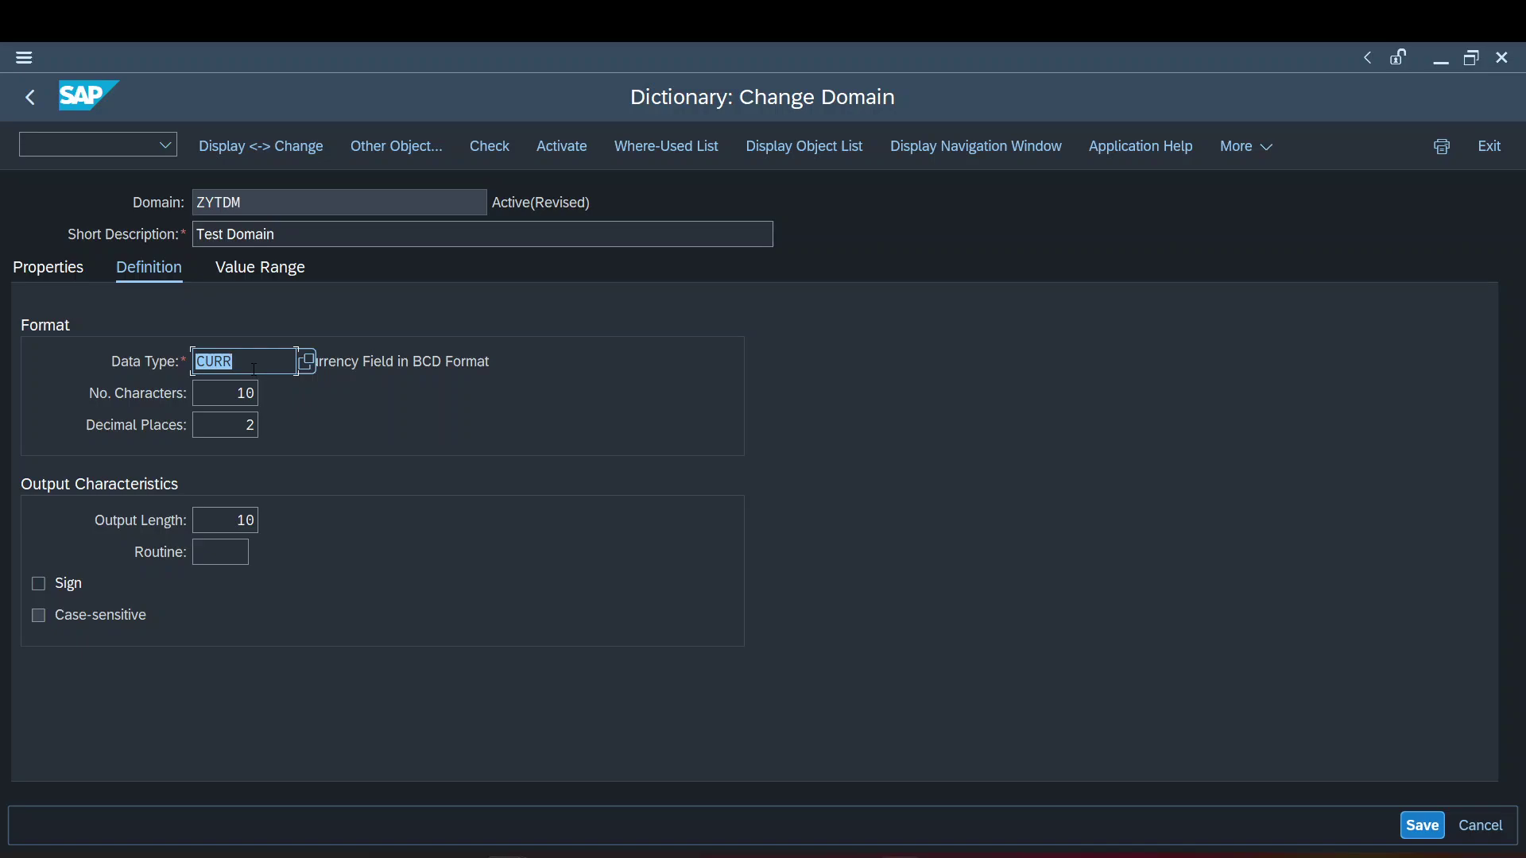
Point out the resulting 2 decimal places and the Sign setting for CURR.
left_click(249, 425)
left_click_drag(249, 425, 278, 432)
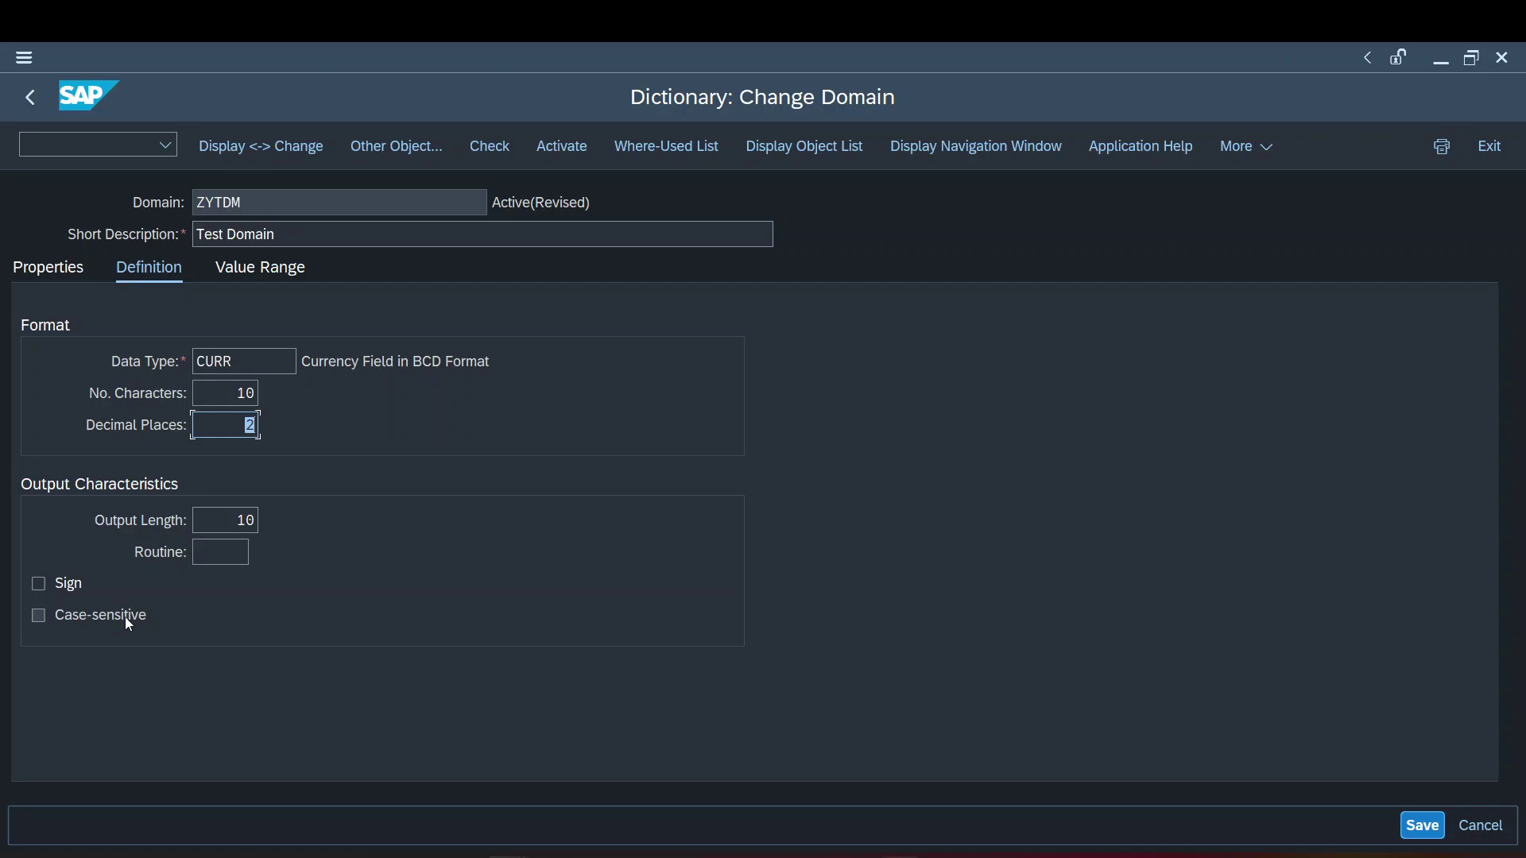
left_click(41, 587)
left_click(255, 353)
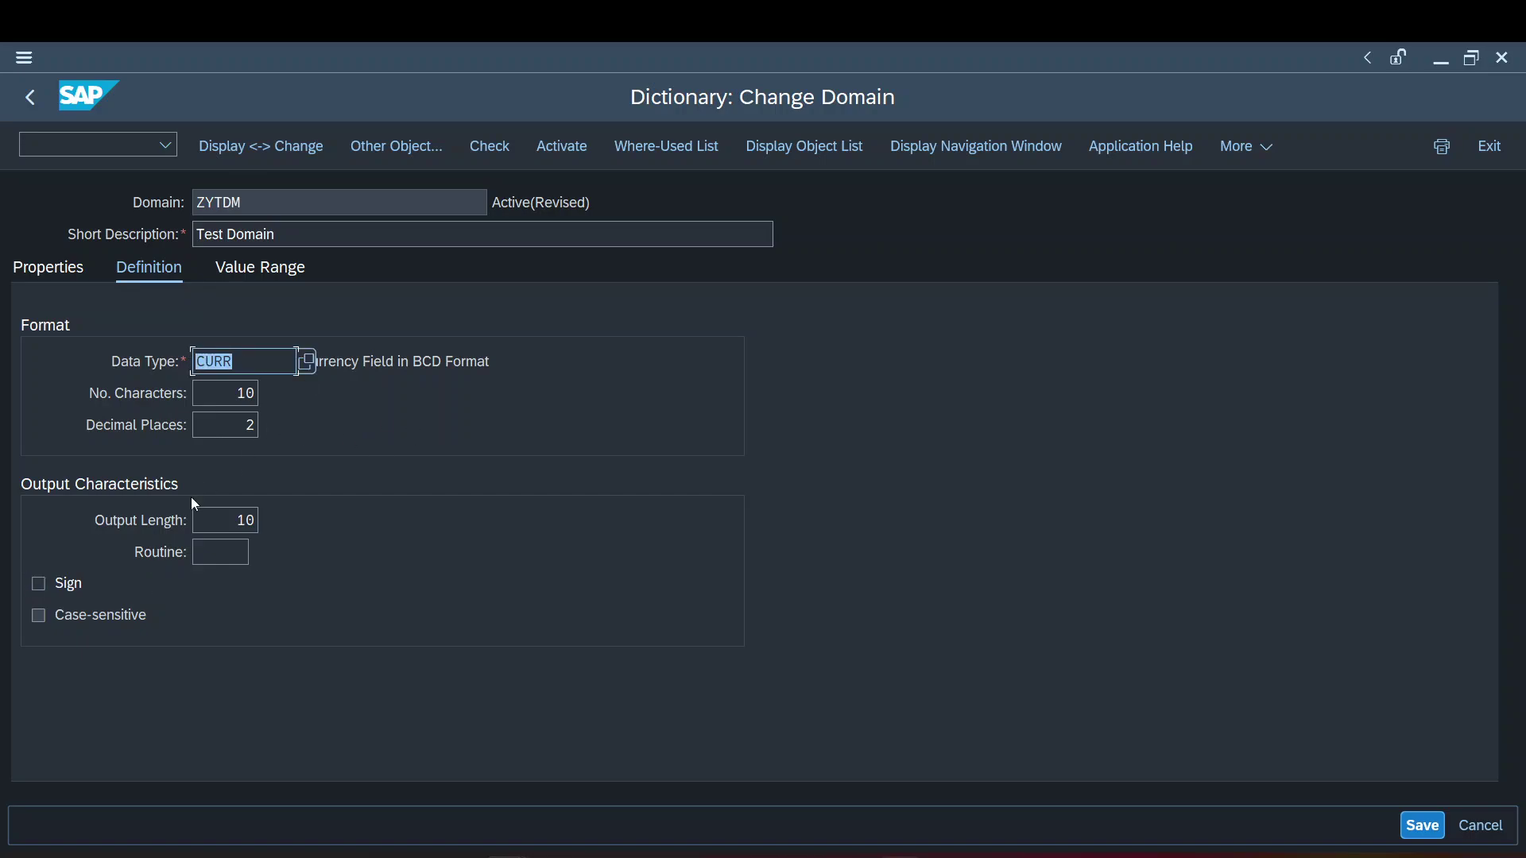
Switch the data type from CURR back to CHAR and tick Case-sensitive.
left_click(36, 623)
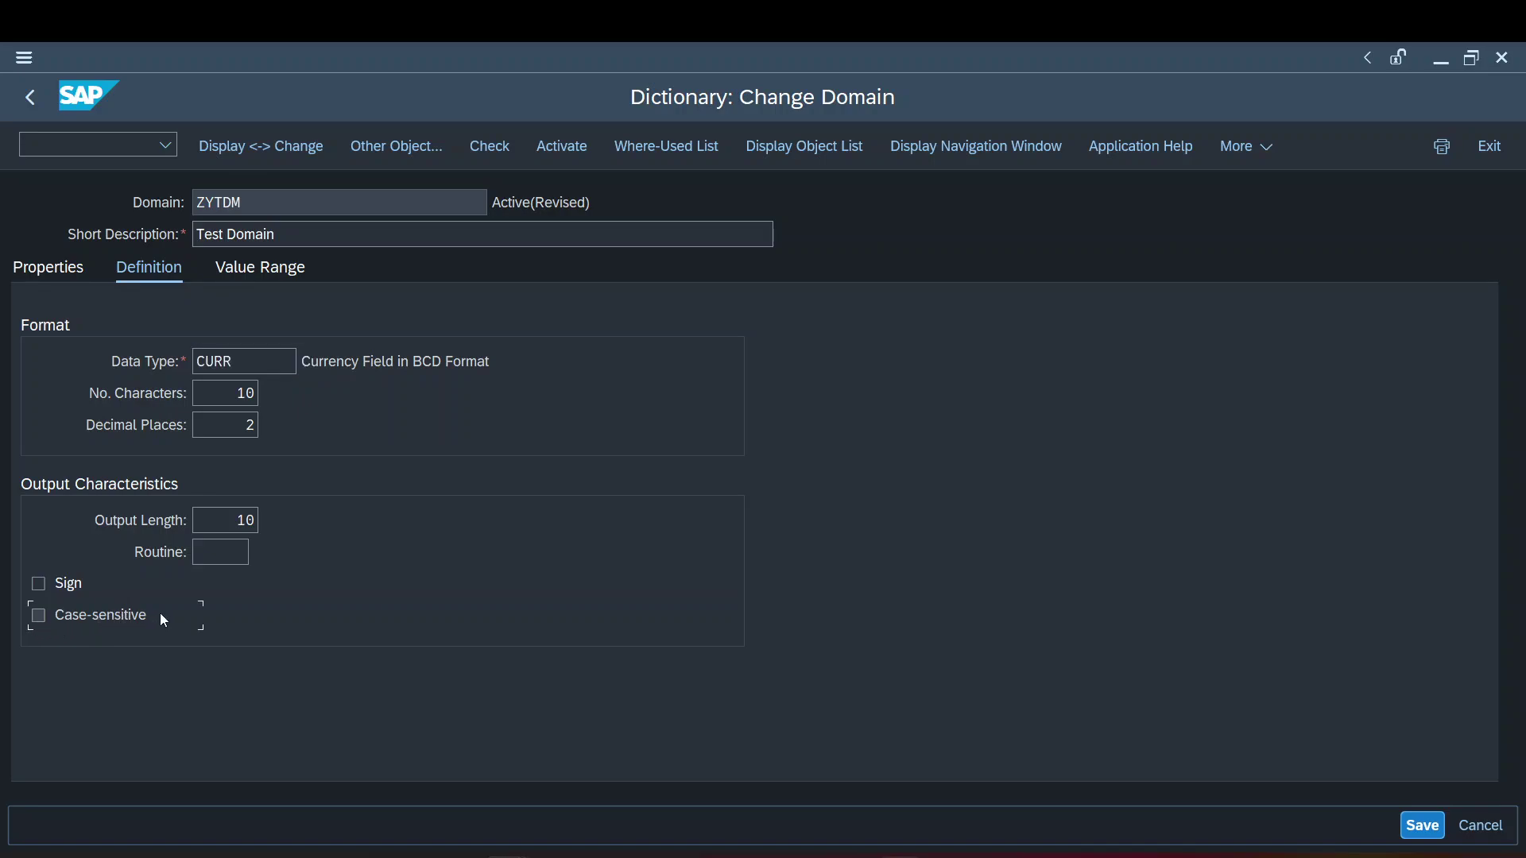
left_click(262, 364)
key("BackSpace")
key("BackSpace")
key("BackSpace")
type("HAR")
key("Return")
key("Return")
key("Return")
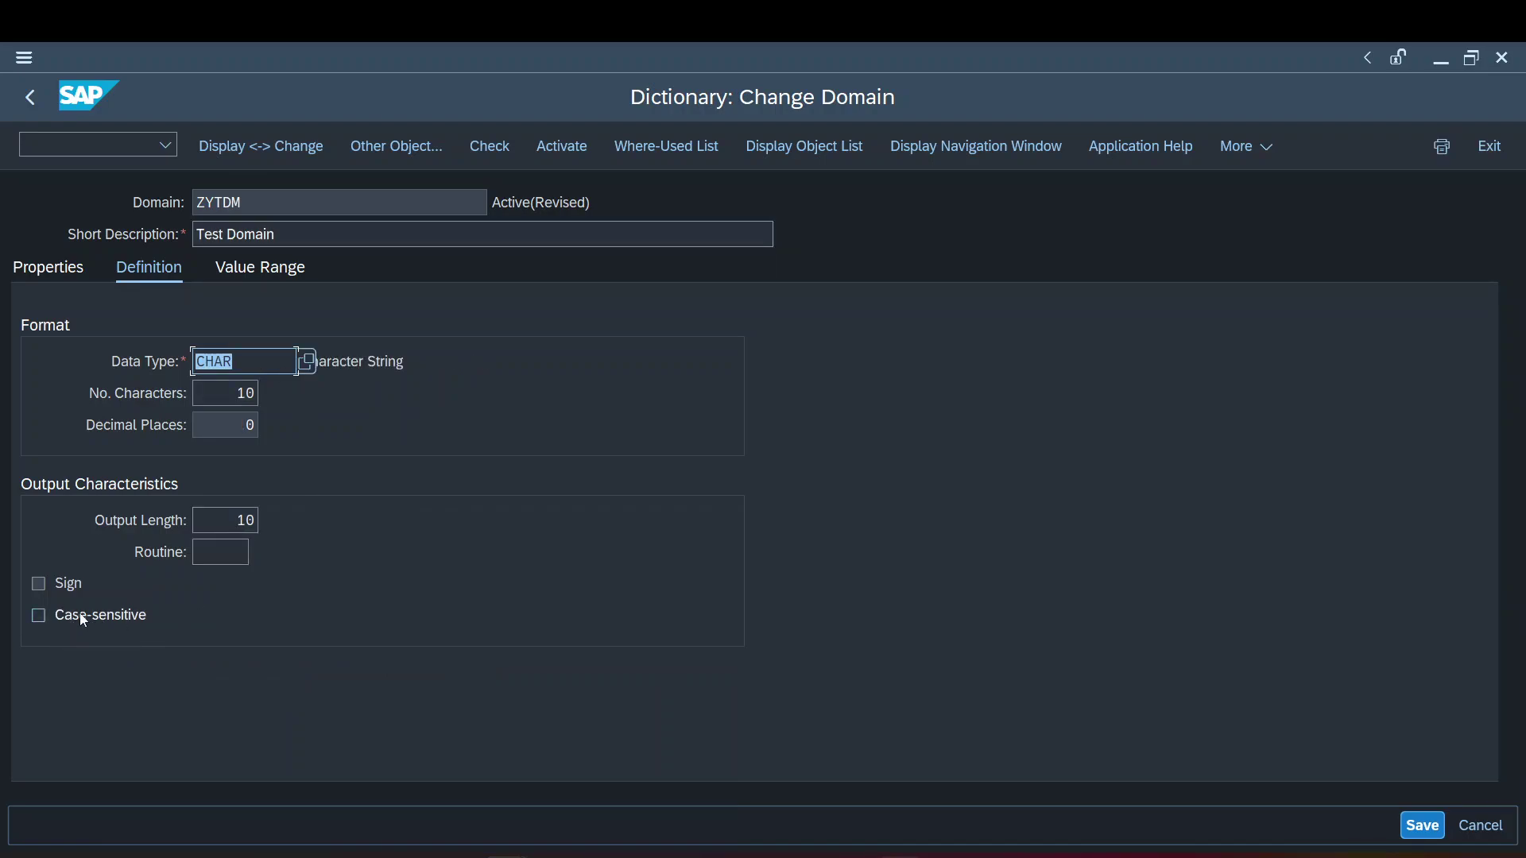
left_click(38, 617)
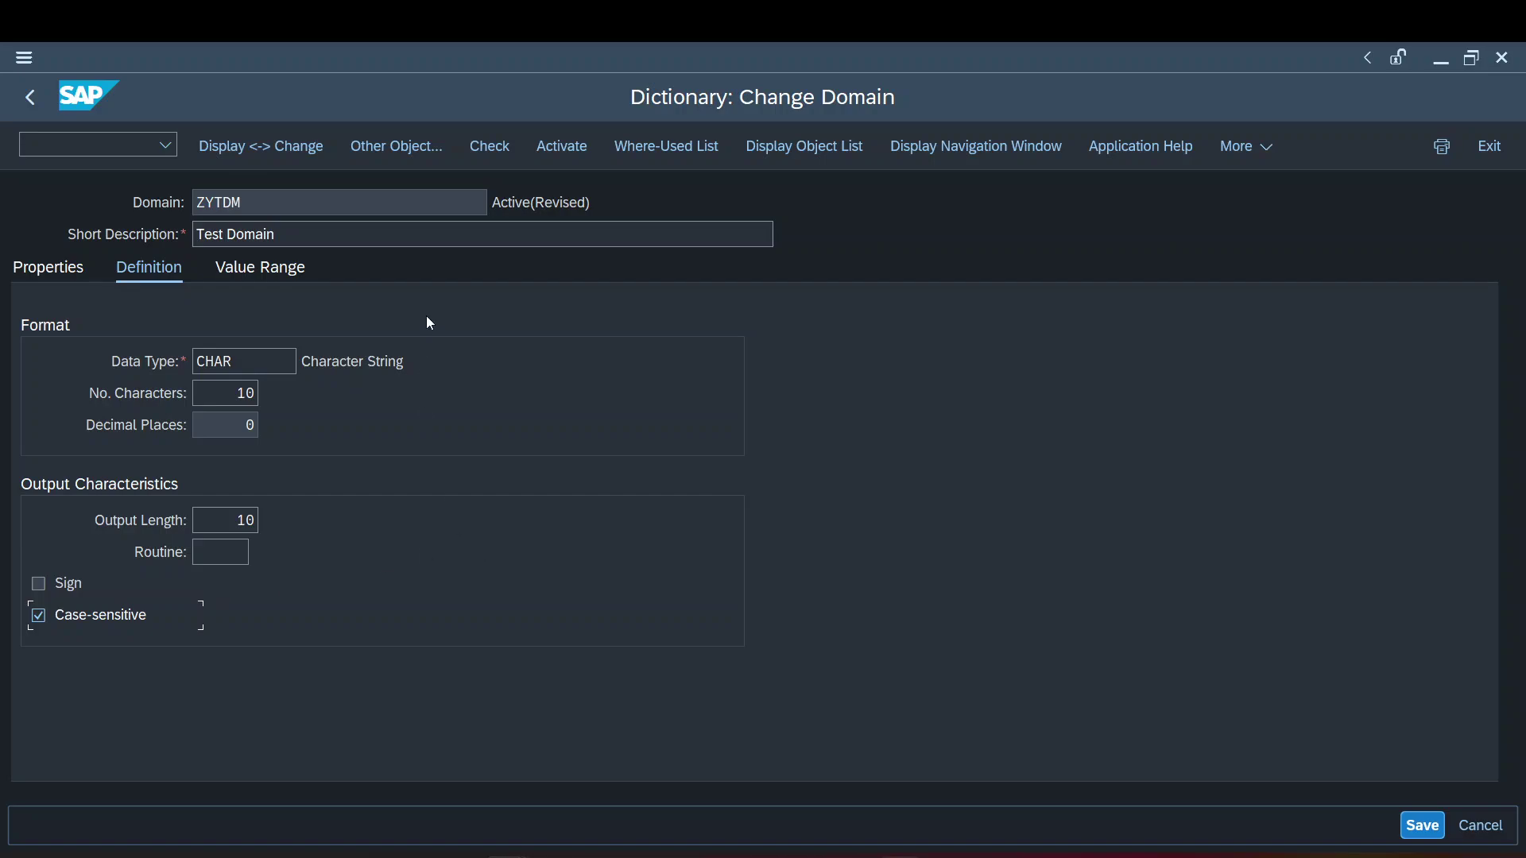
left_click(271, 233)
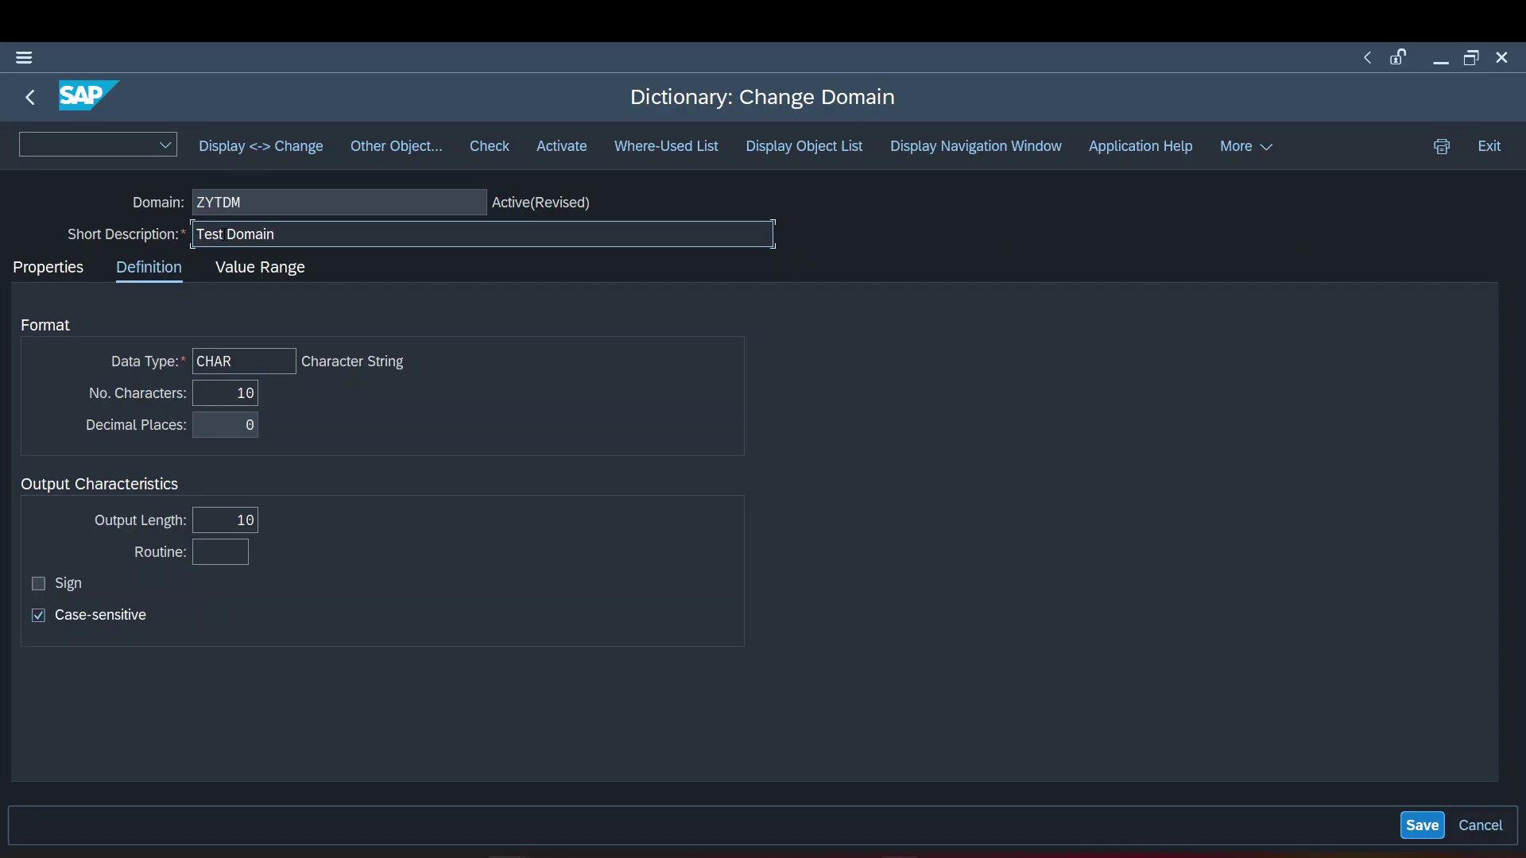
Untick Case-sensitive while pointing out the description Test Domain.
left_click_drag(226, 235, 196, 235)
left_click(71, 622)
left_click_drag(275, 235, 195, 234)
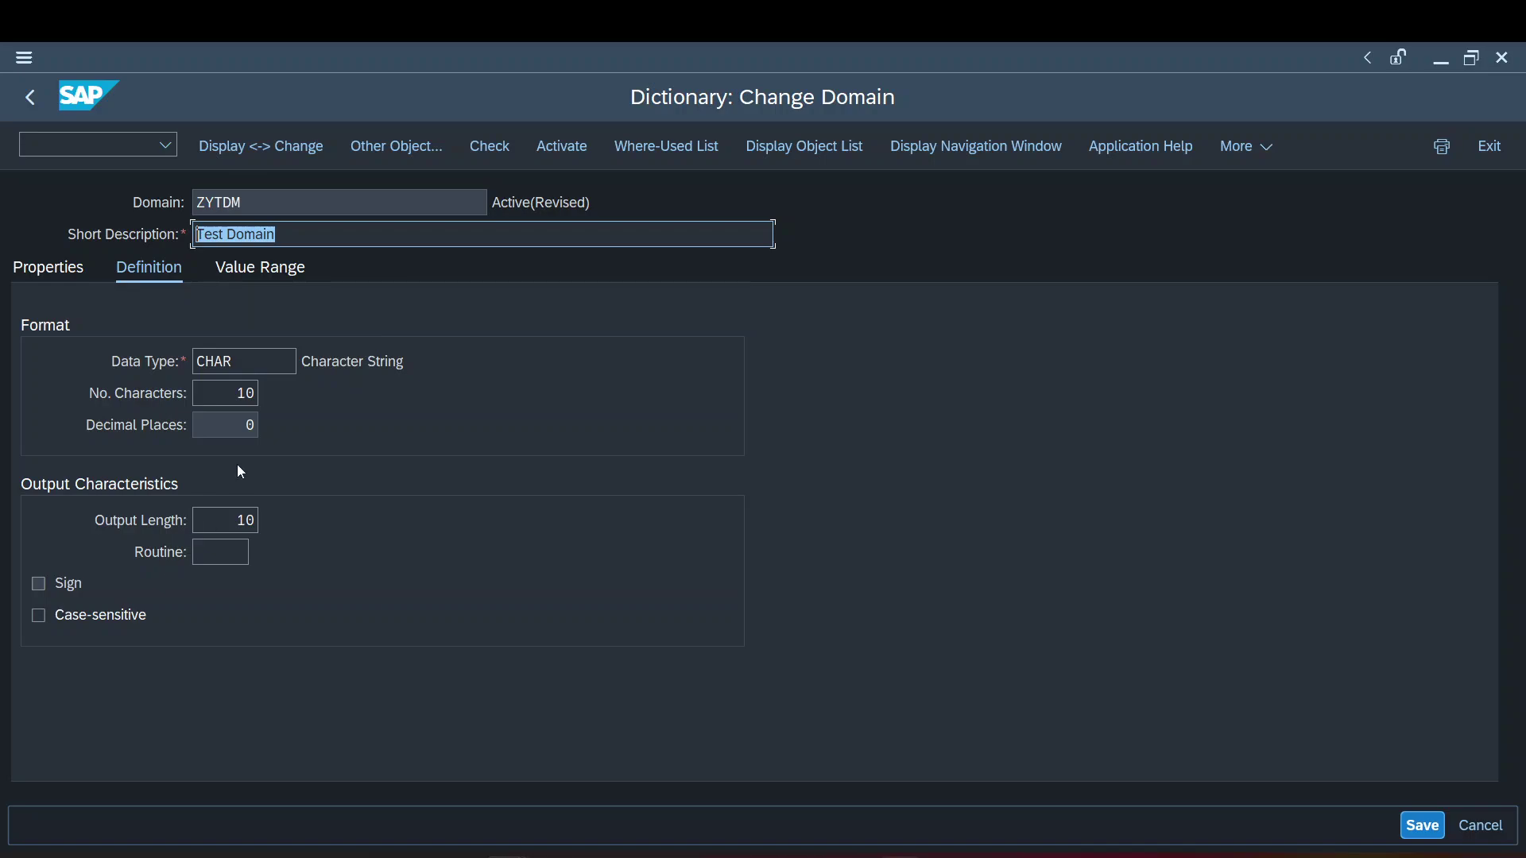
key("Tab")
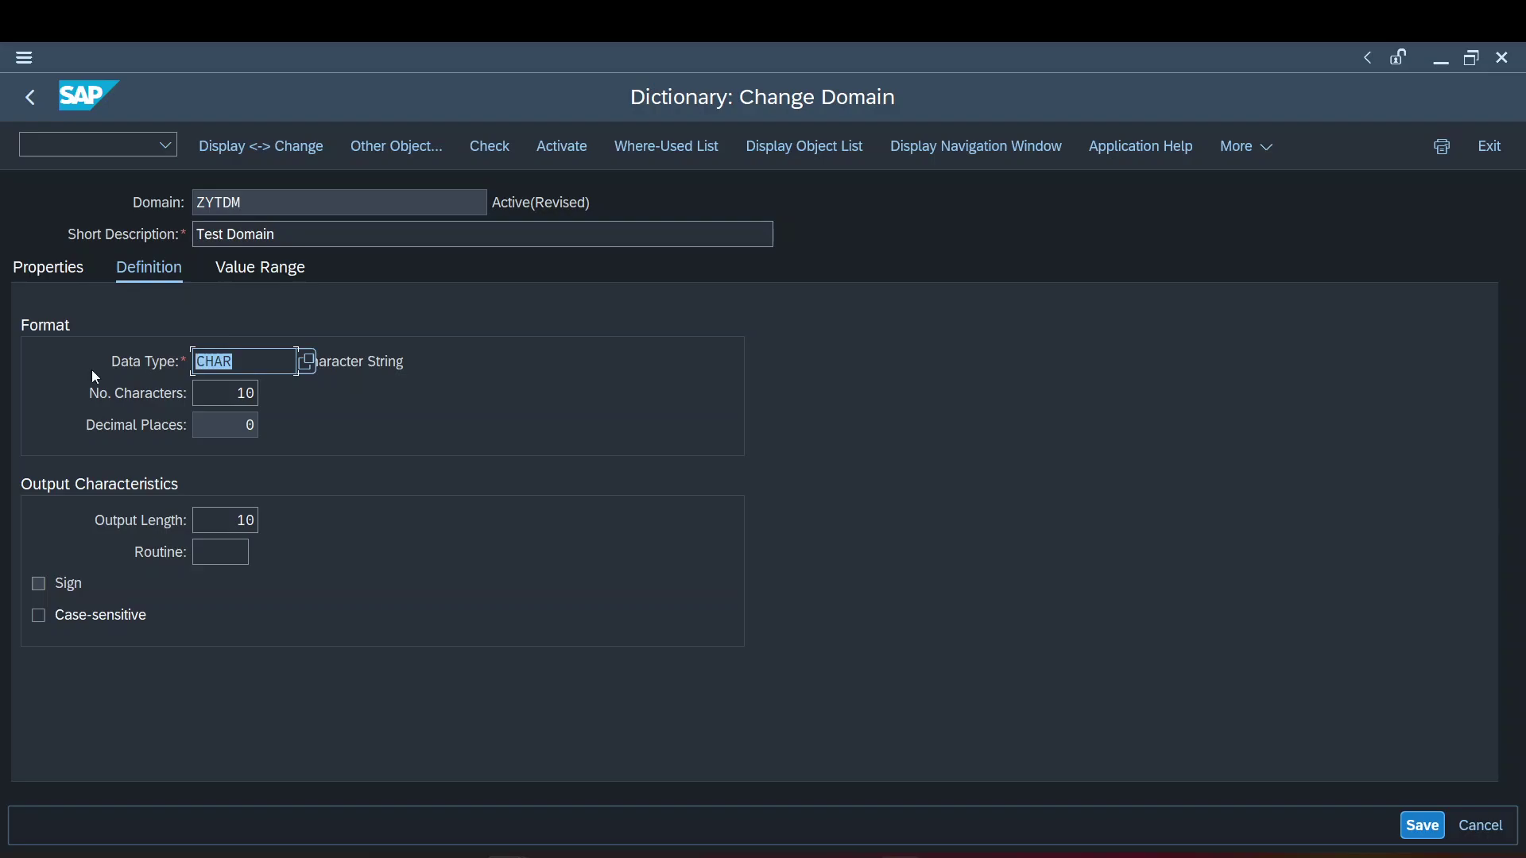
Browse the data type value list without choosing, keeping CHAR with 10 characters.
left_click(312, 367)
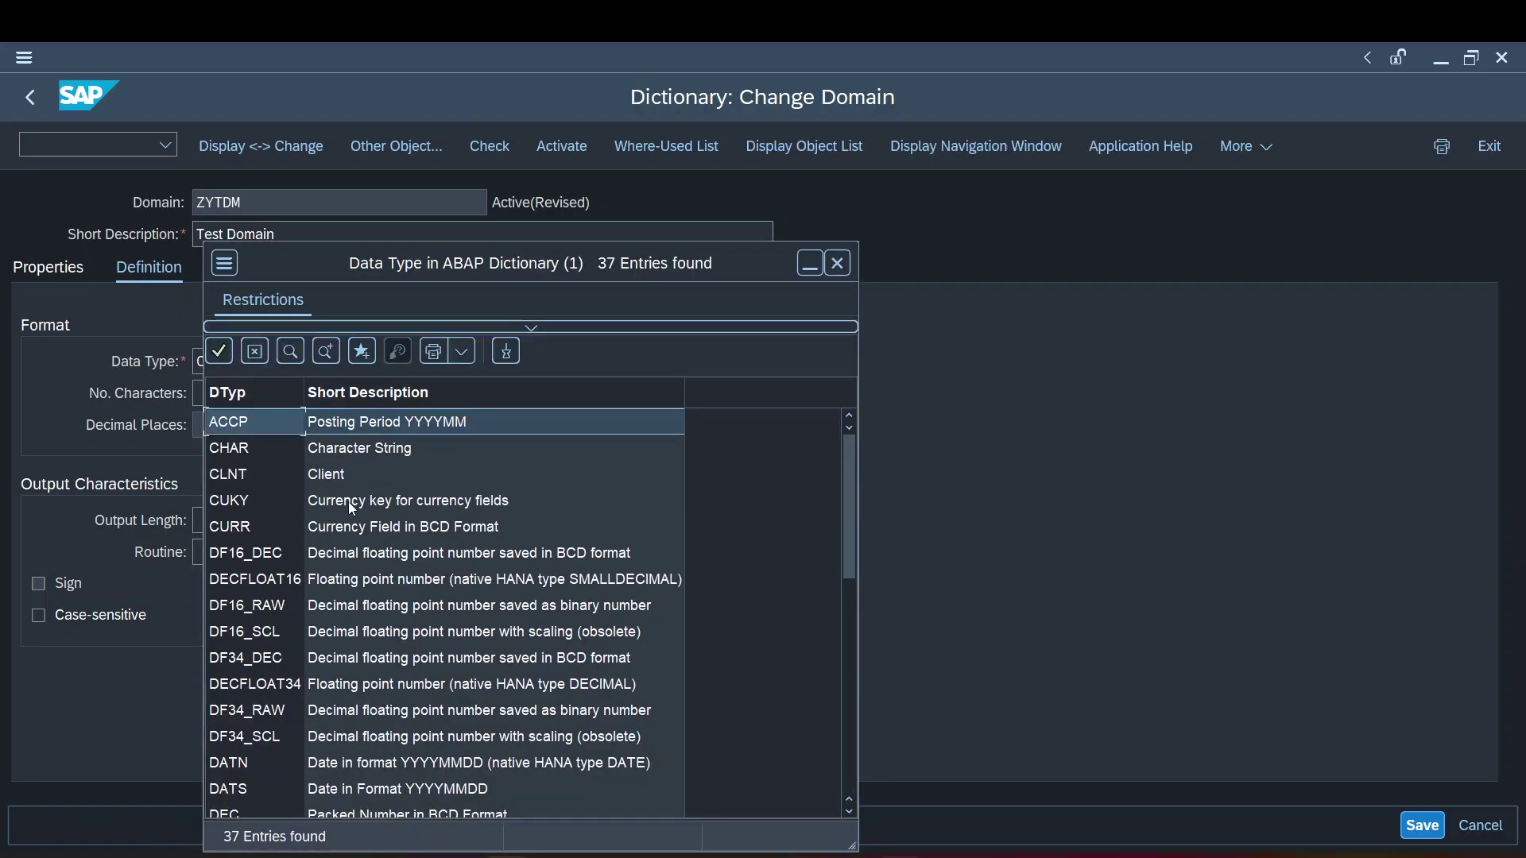
left_click(838, 263)
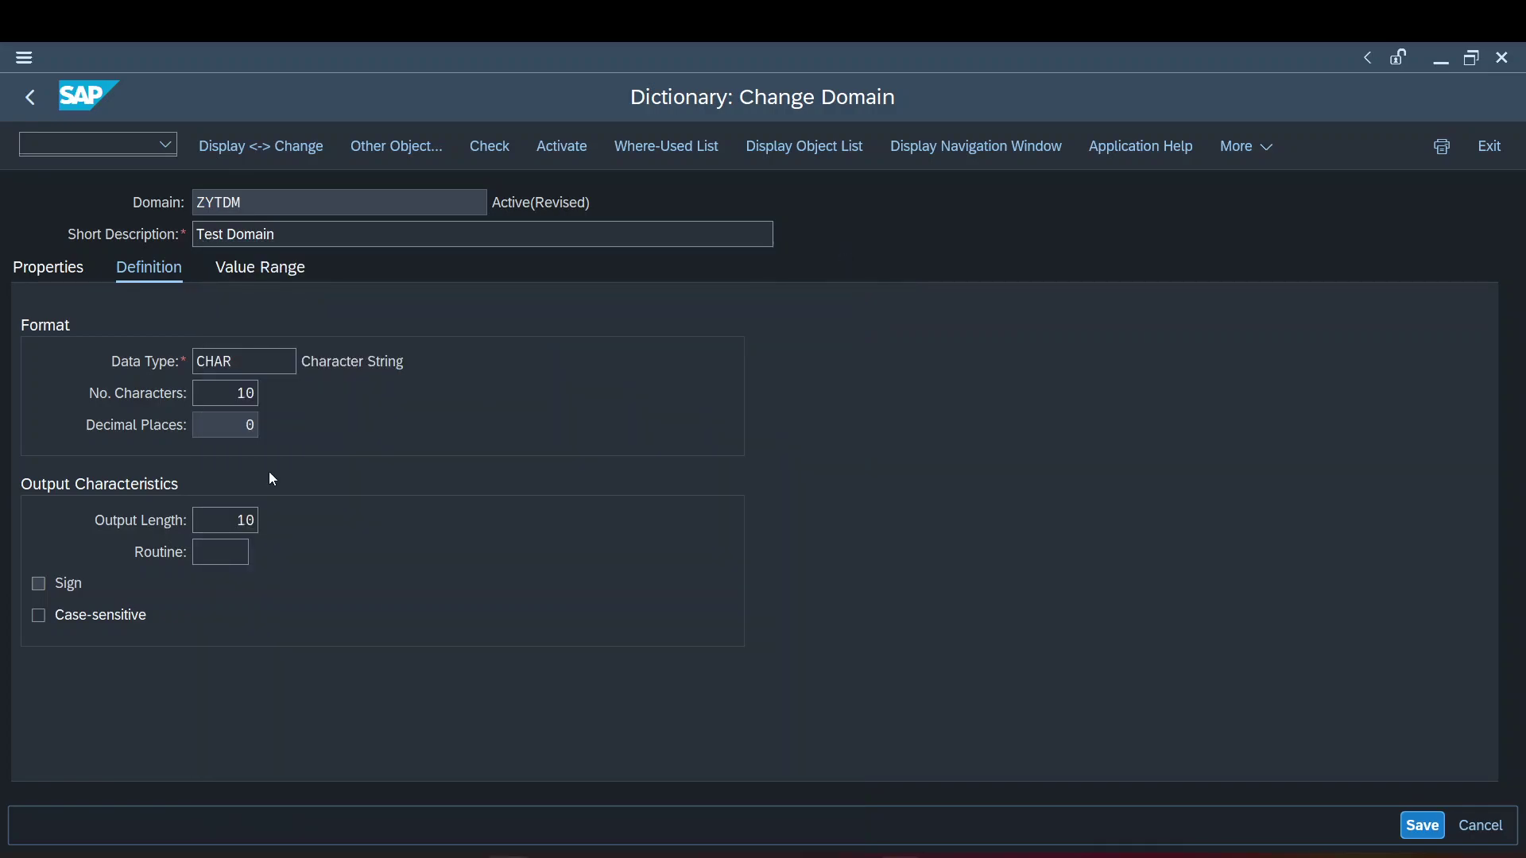
left_click(236, 393)
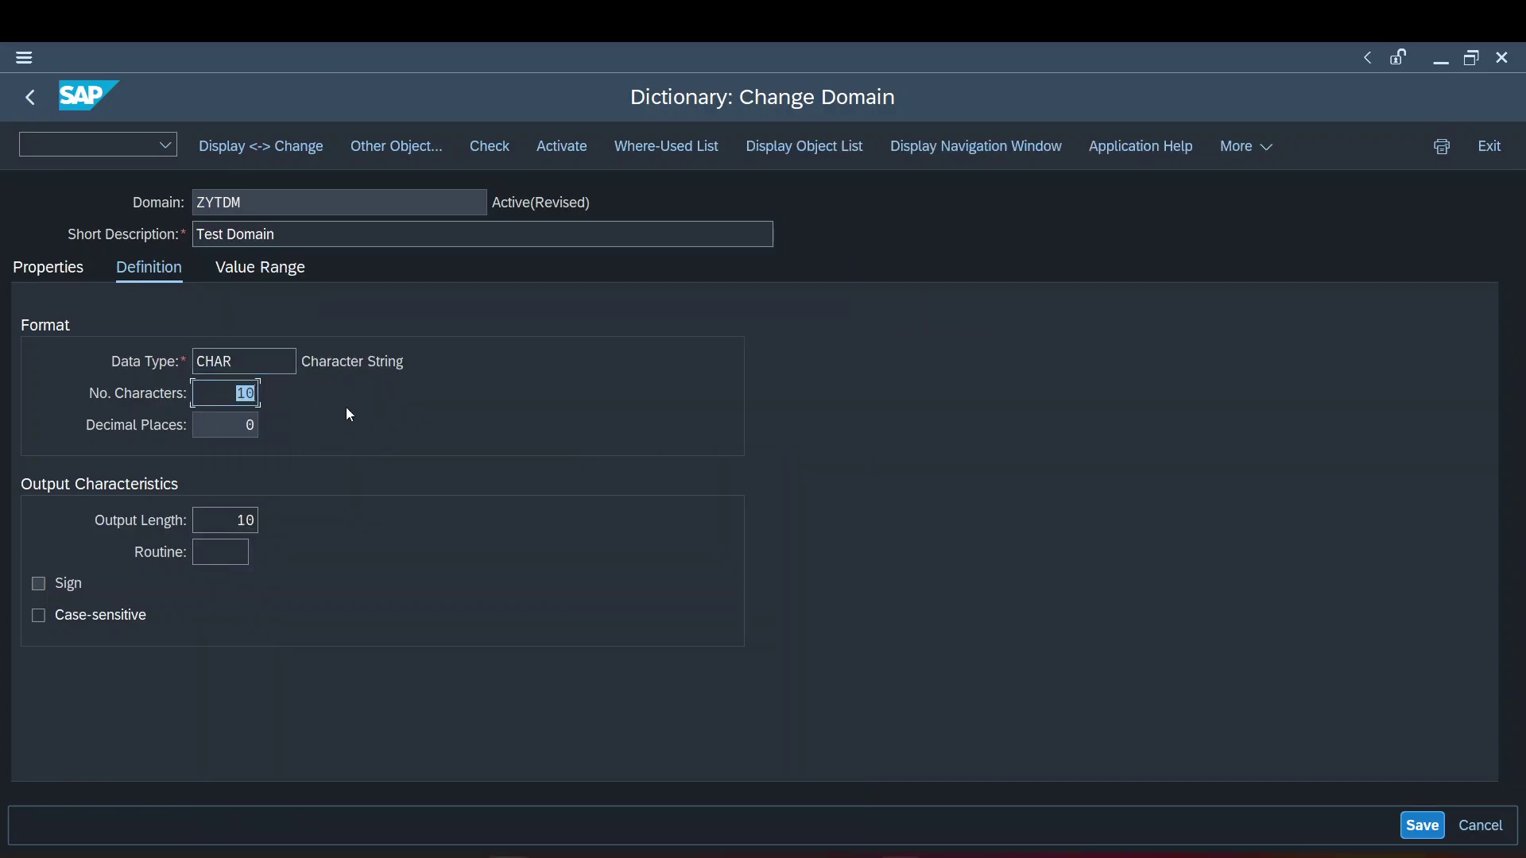
left_click(240, 368)
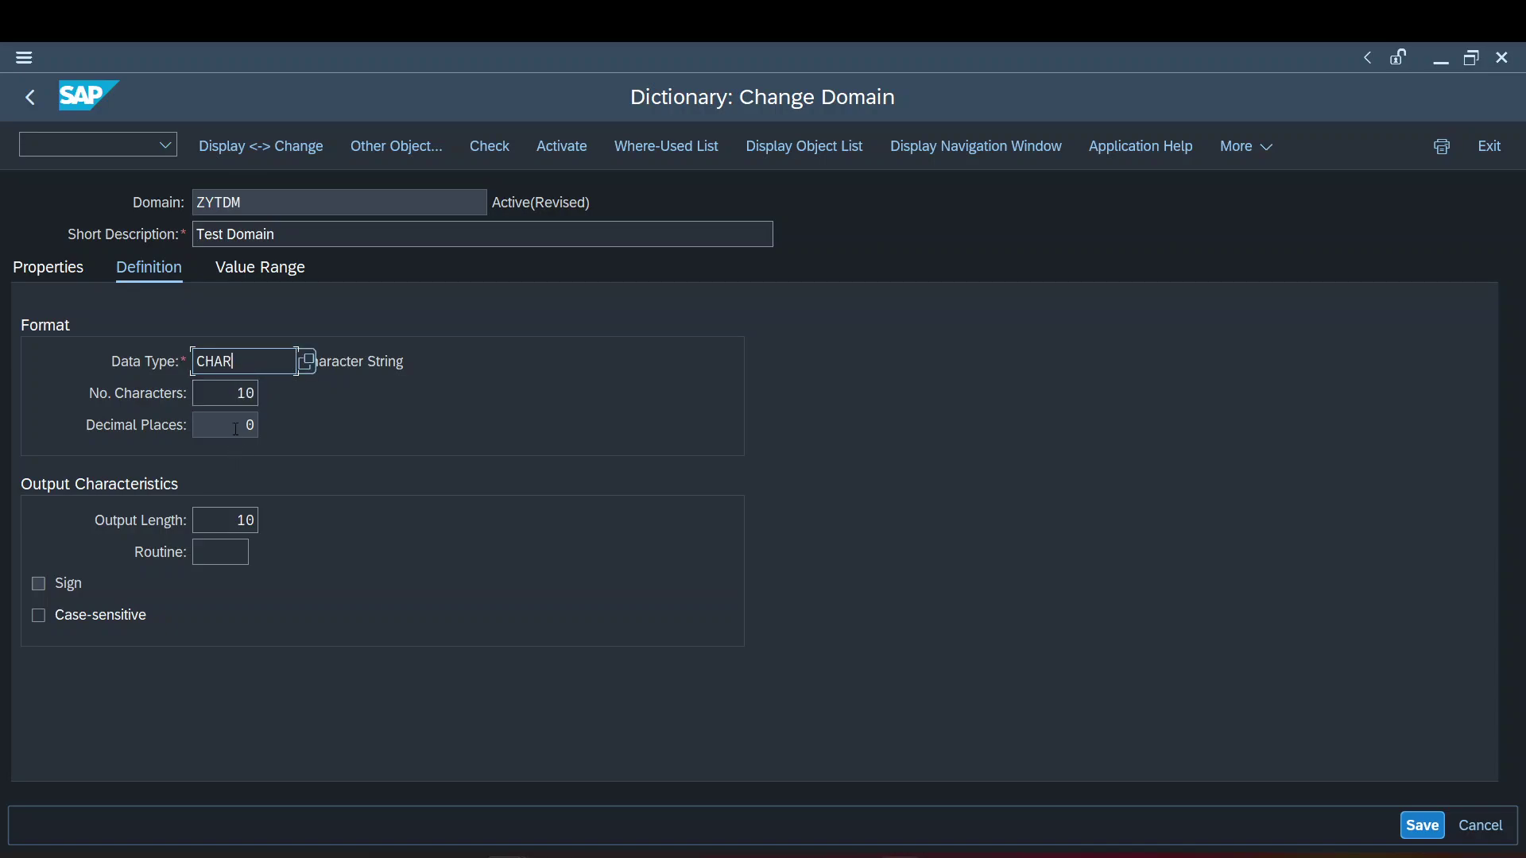
Set ALPHA as the conversion routine from input history, alongside output length 10.
double_click(253, 526)
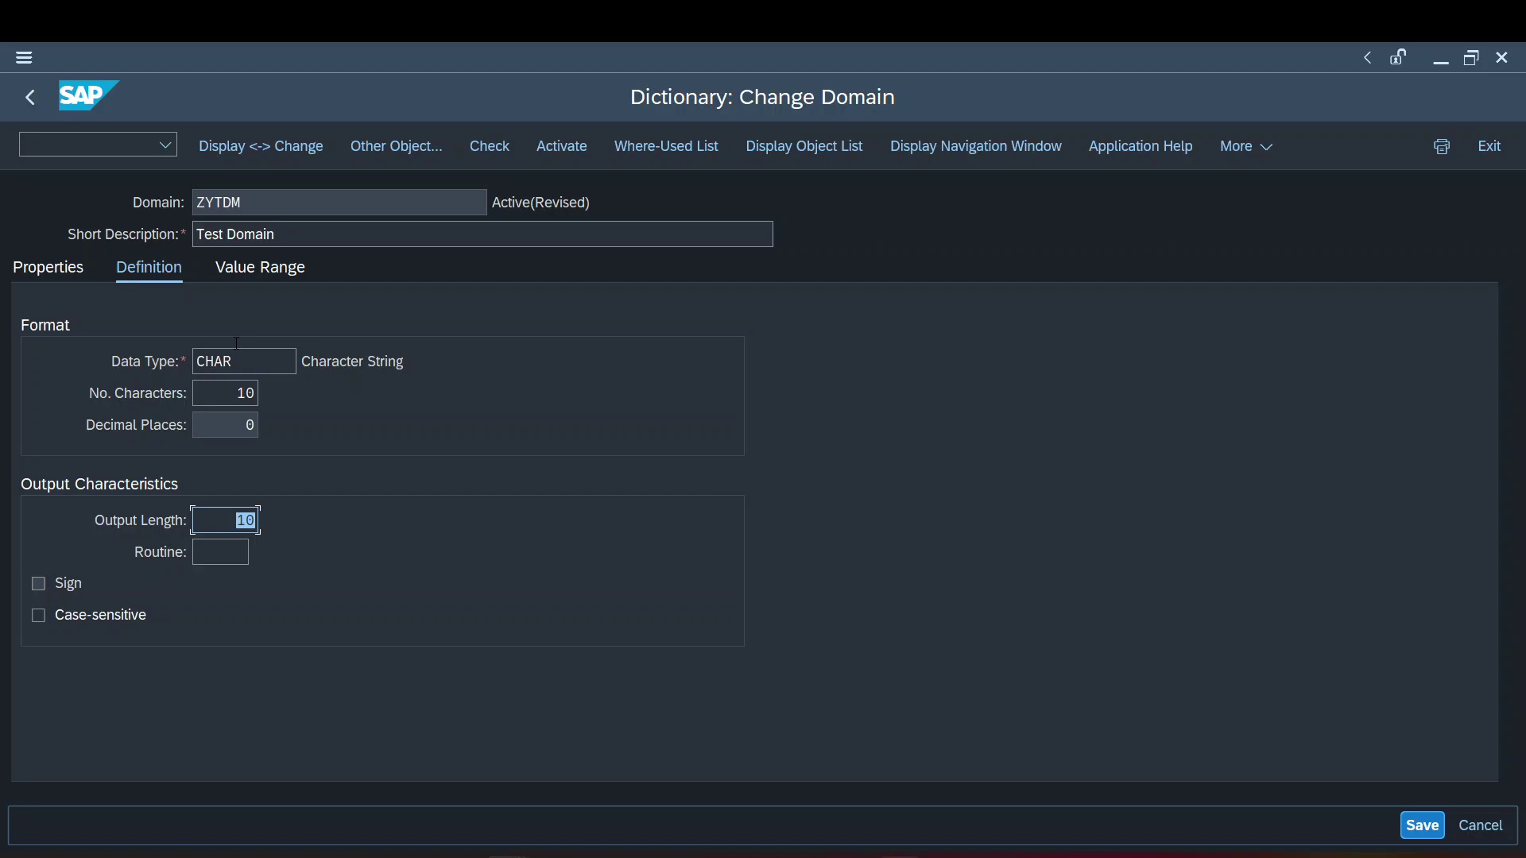
left_click(194, 551)
left_click(194, 552)
key("Down")
key("Return")
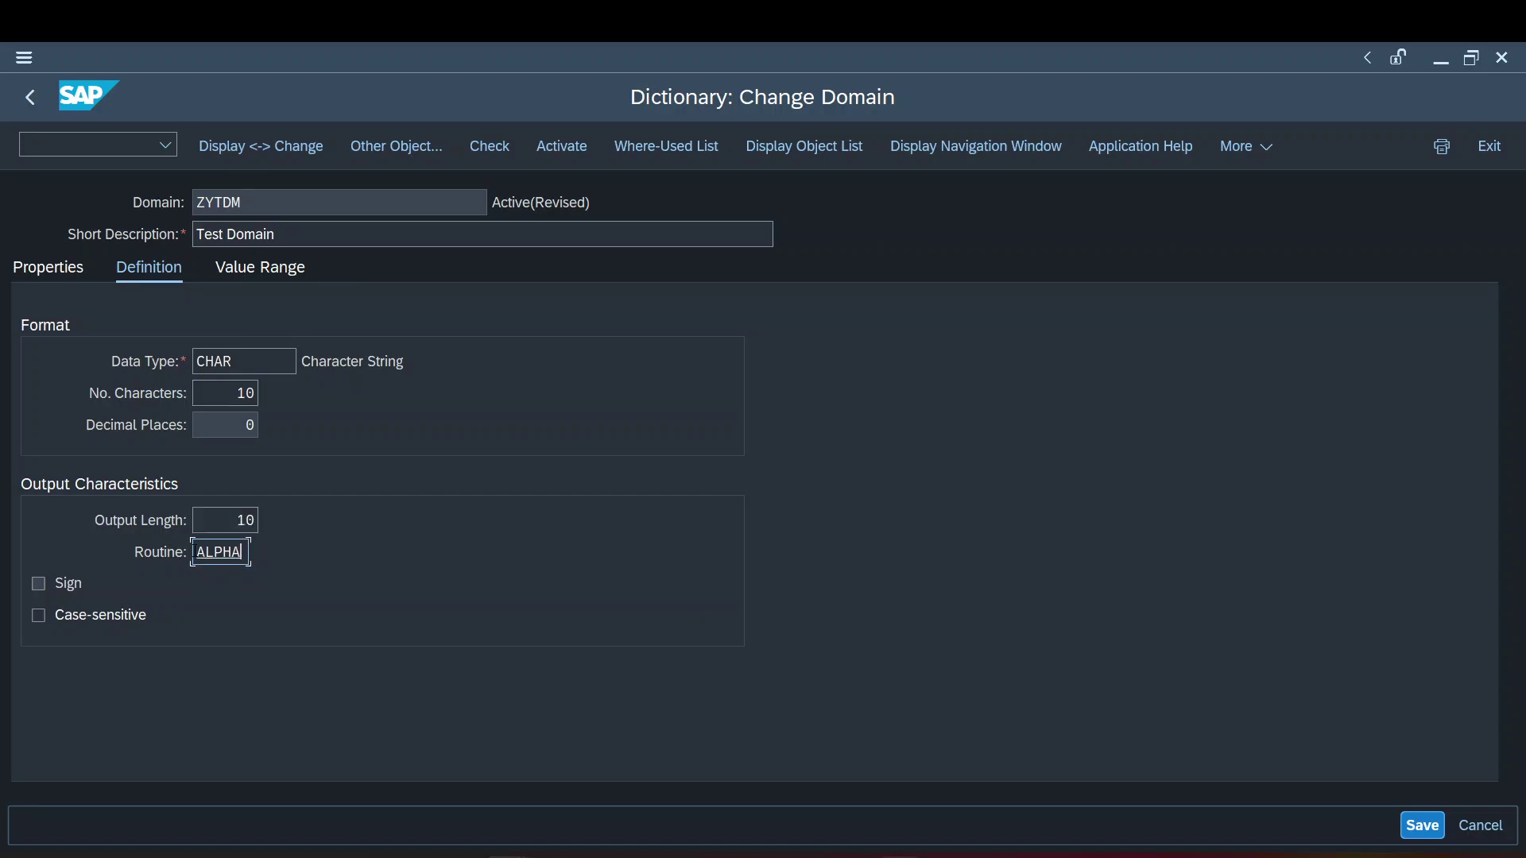